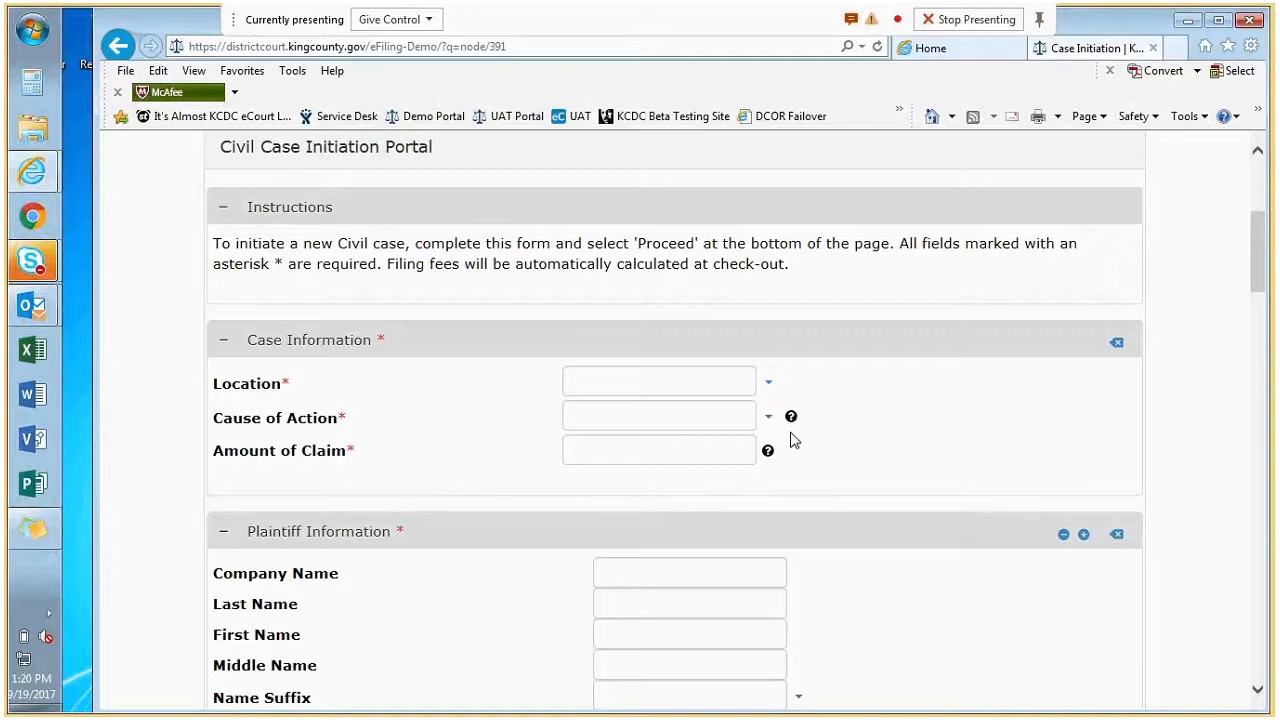
mouse_move(795, 425)
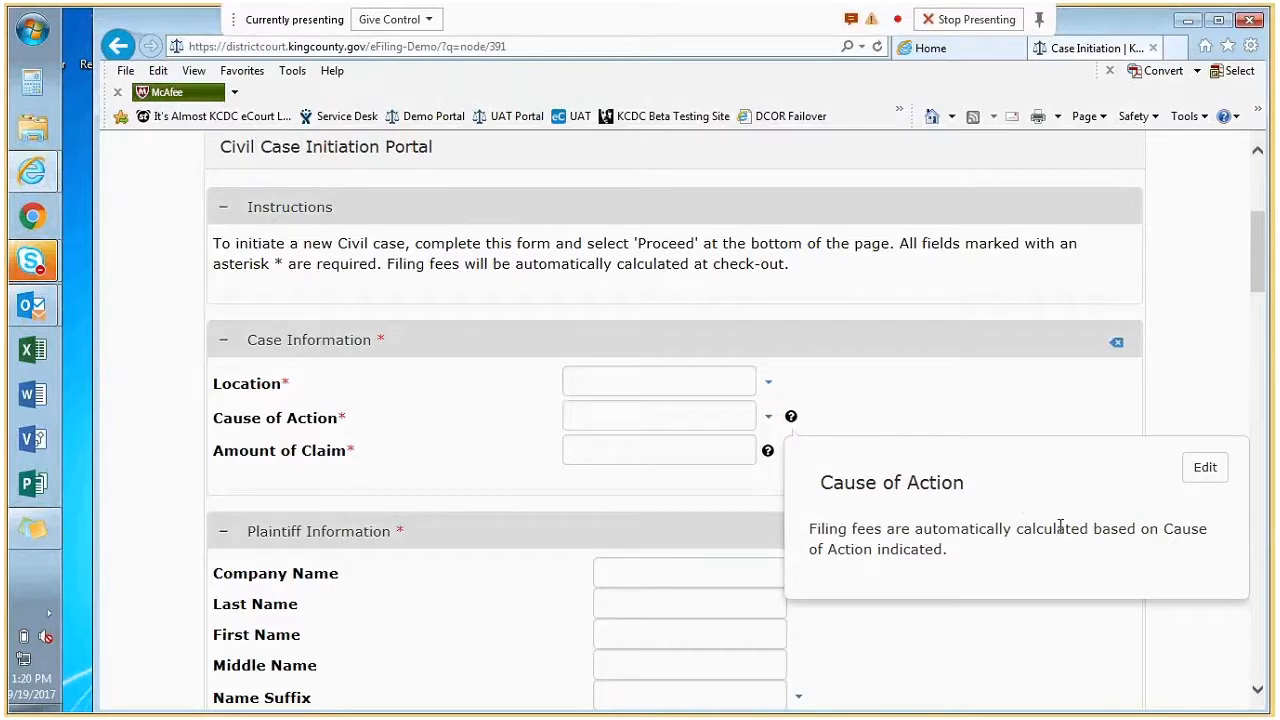
click(1057, 418)
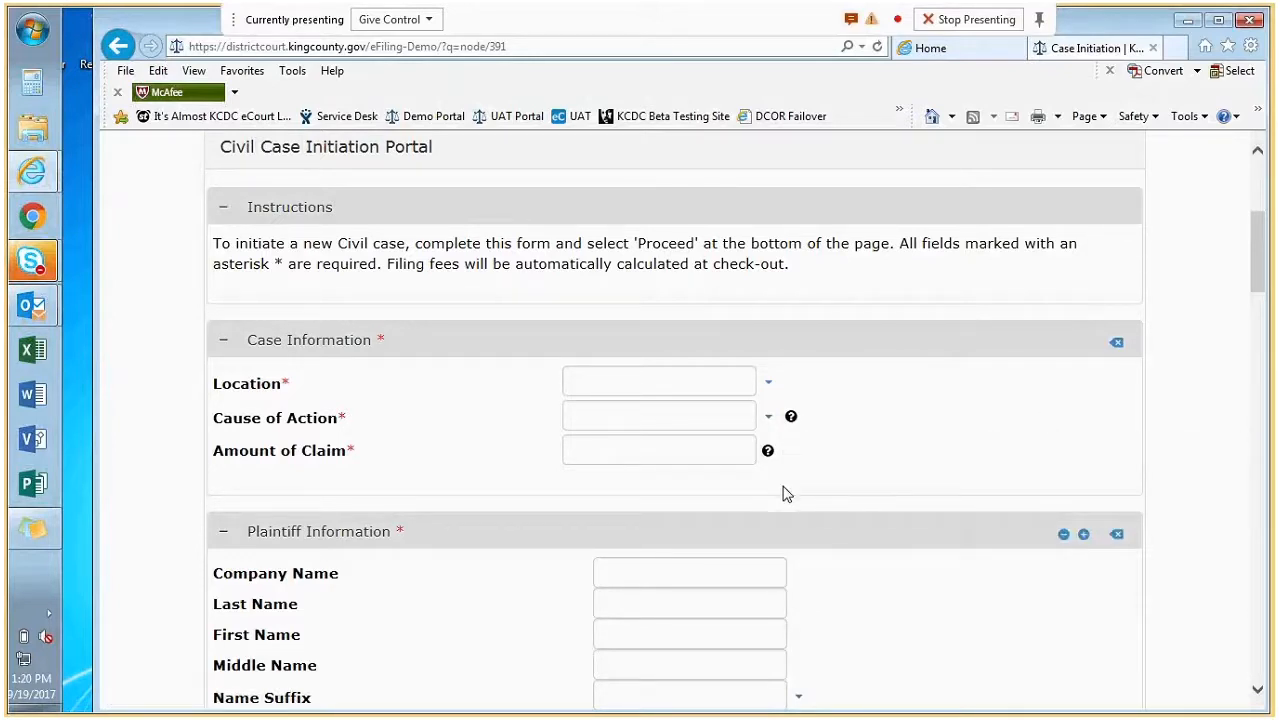
click(768, 453)
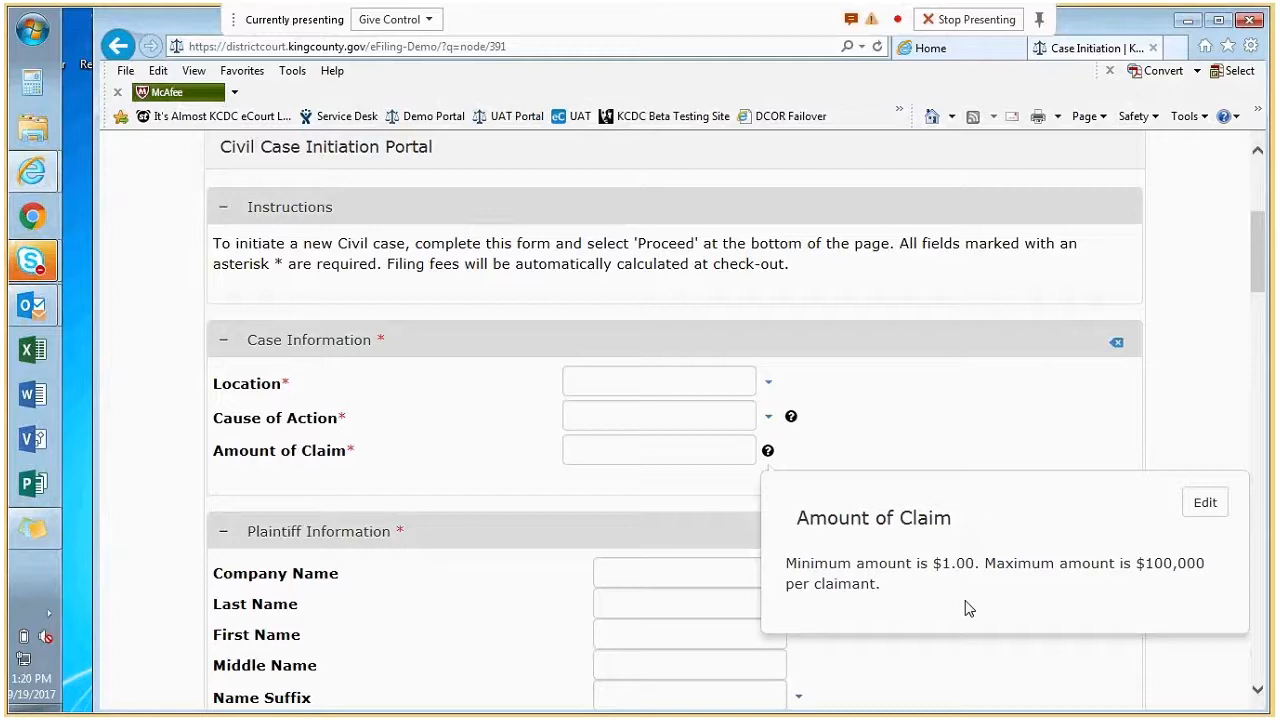
click(1006, 438)
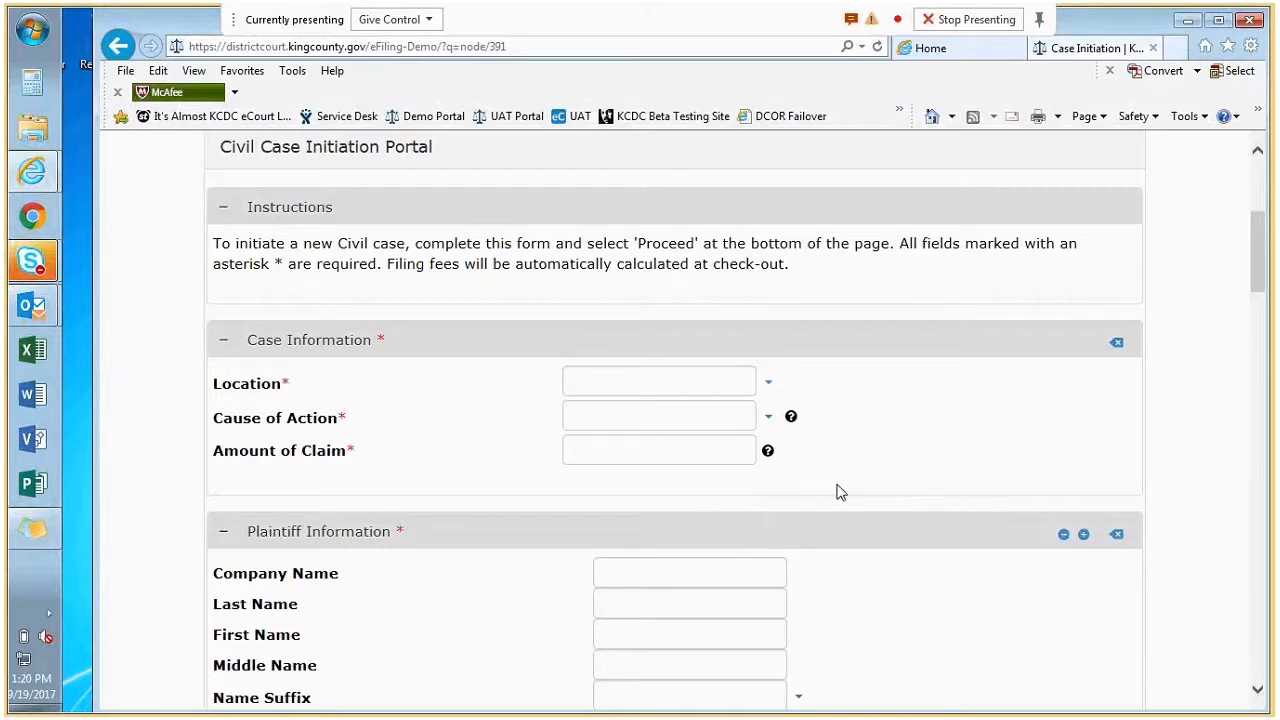
scroll(840, 492, down, 1)
scroll(840, 492, down, 7)
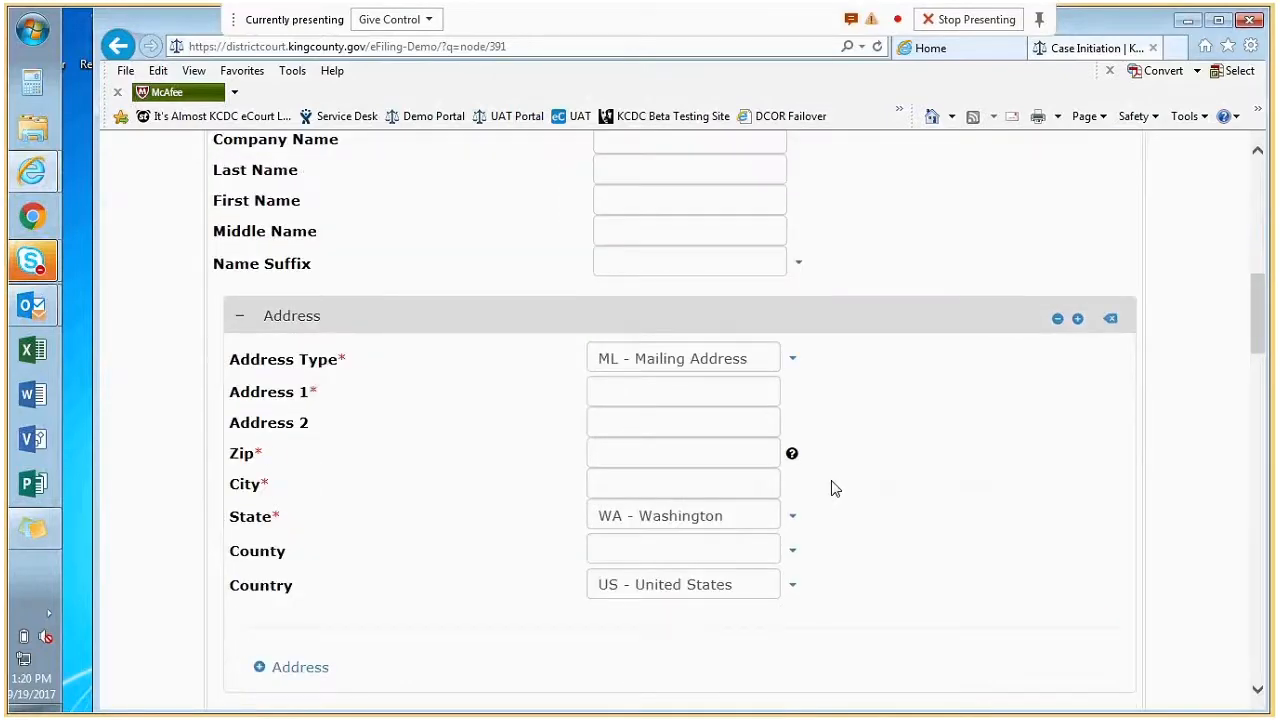
scroll(826, 487, down, 3)
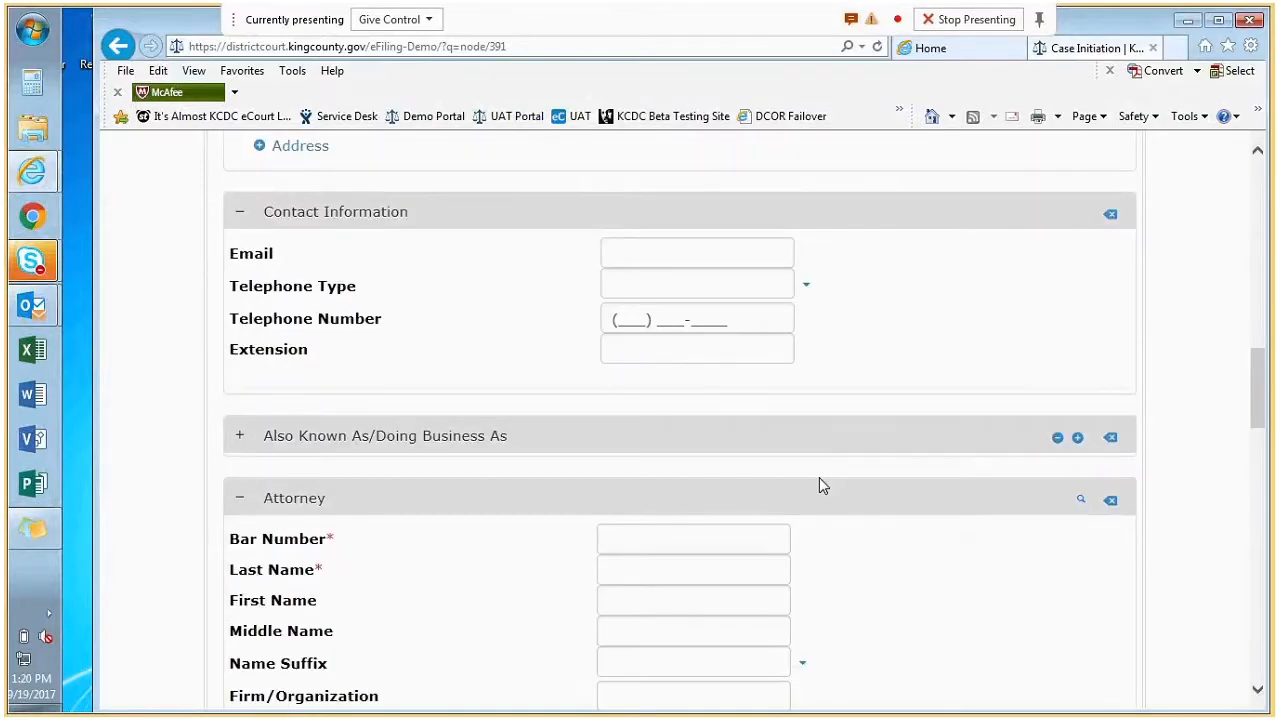
click(712, 543)
click(690, 571)
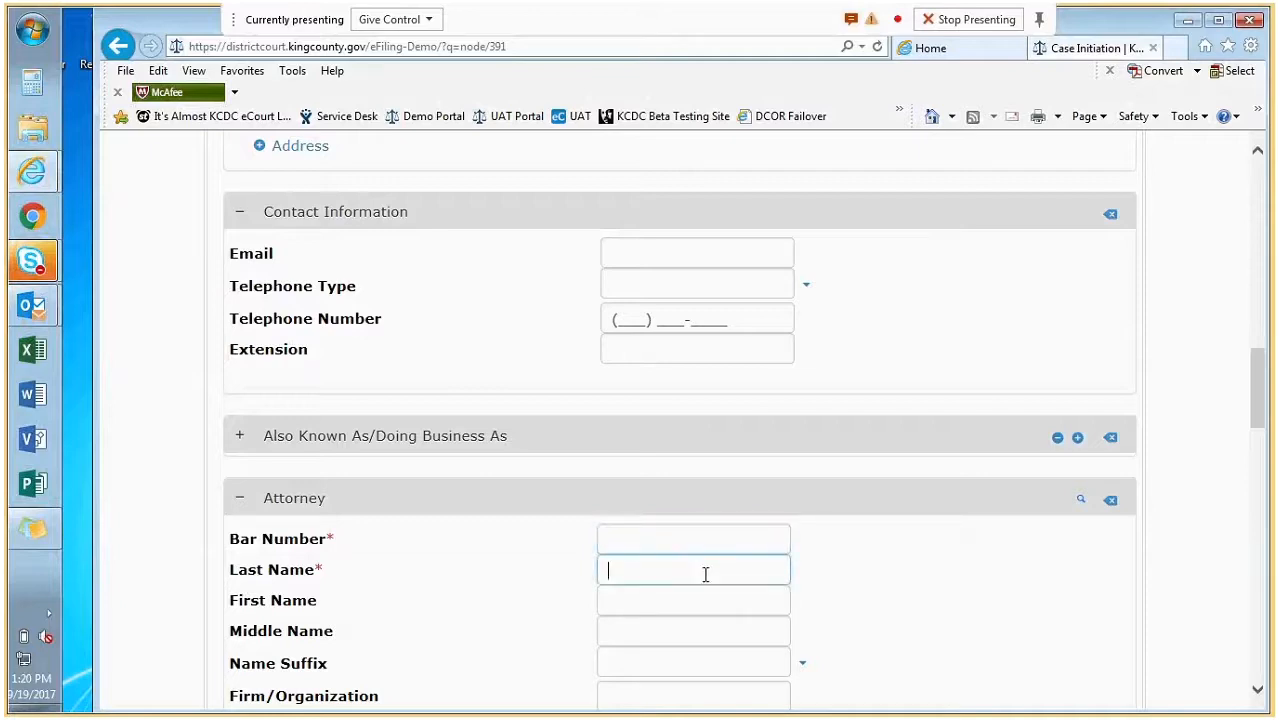
click(1081, 502)
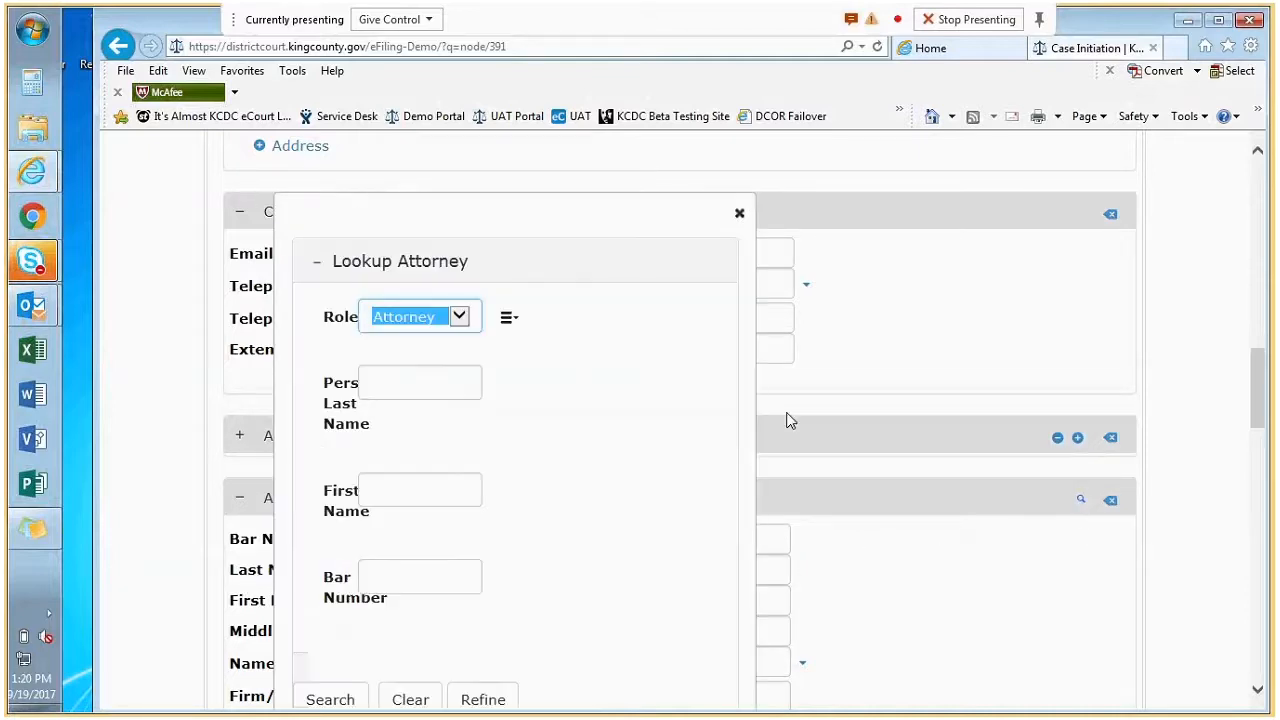
scroll(640, 455, down, 1)
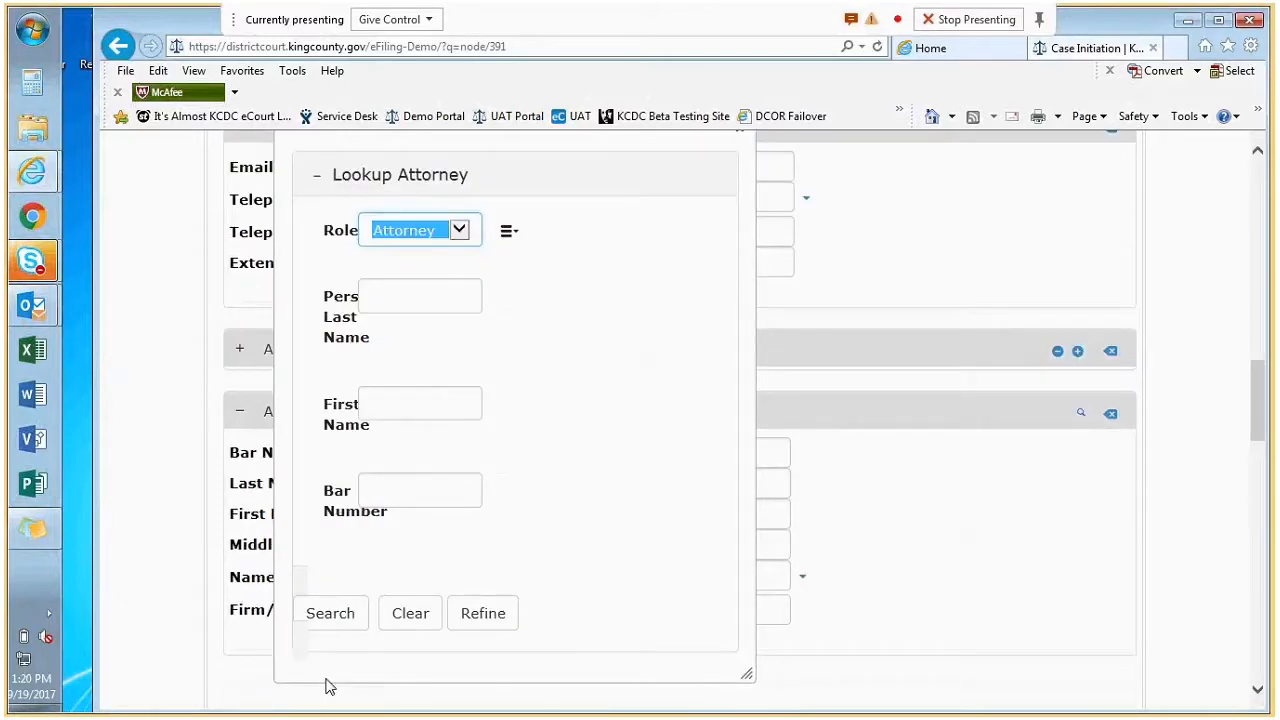
click(335, 617)
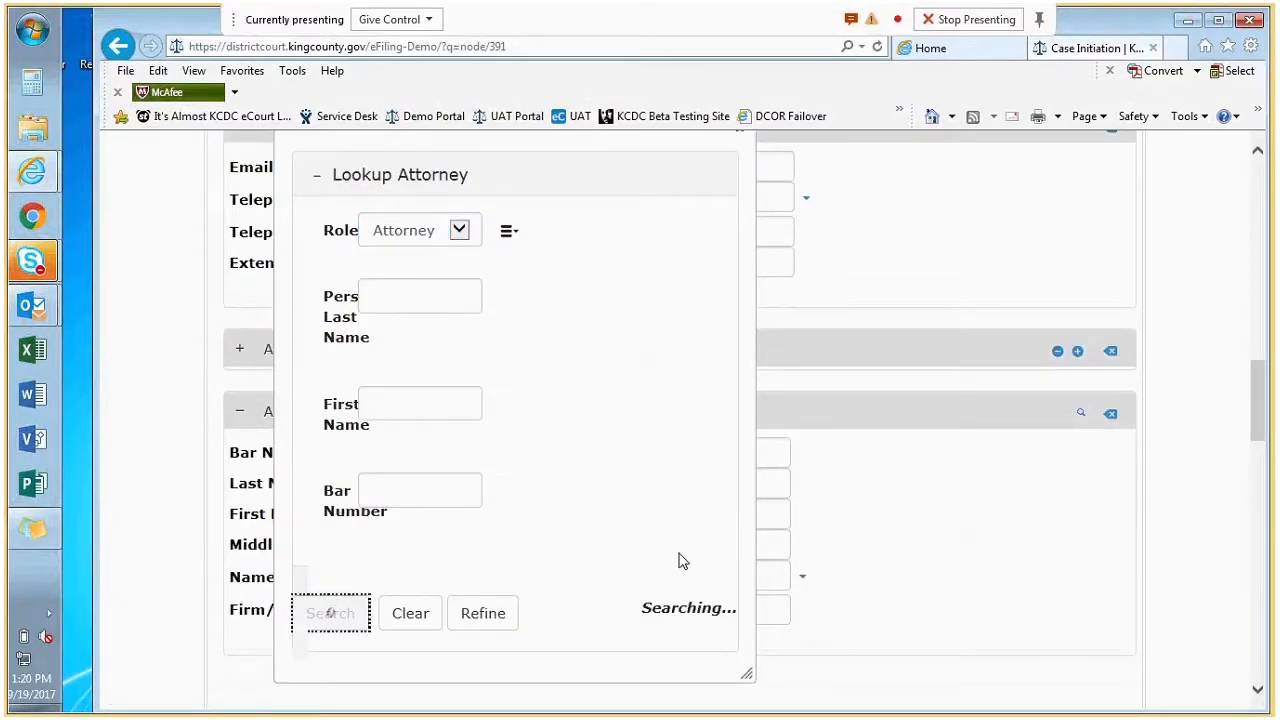
click(509, 280)
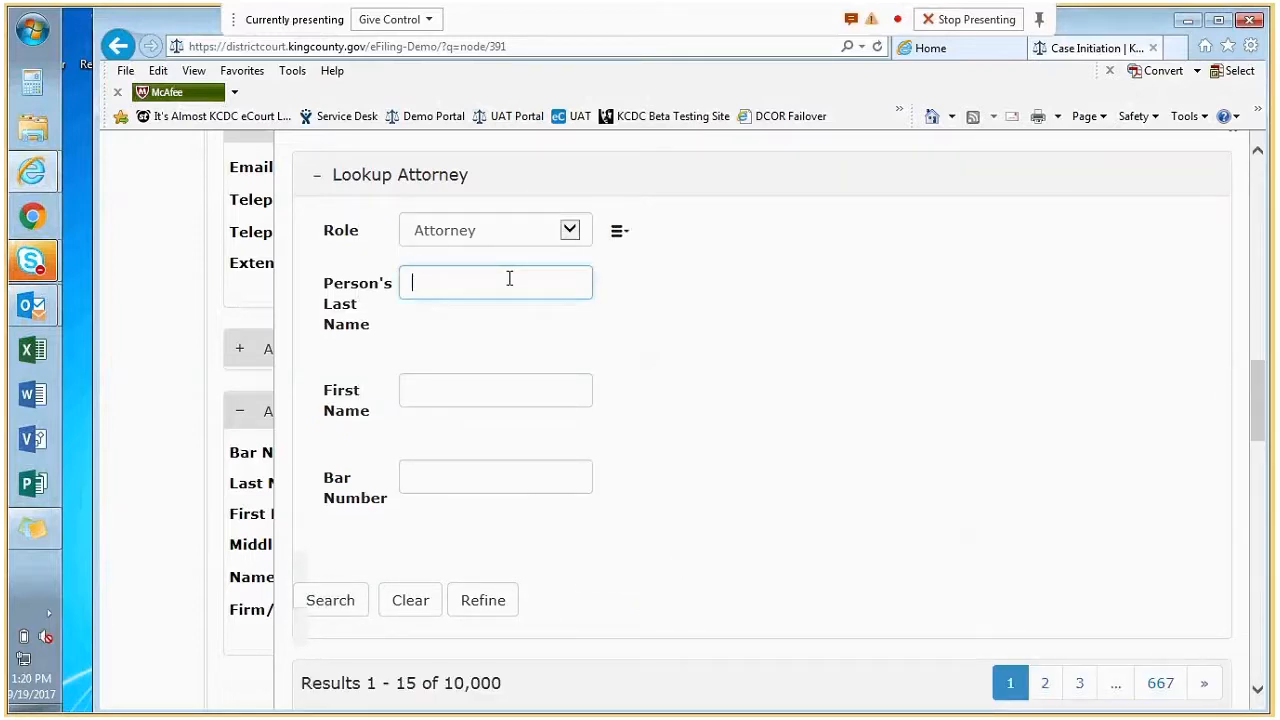
text(smith)
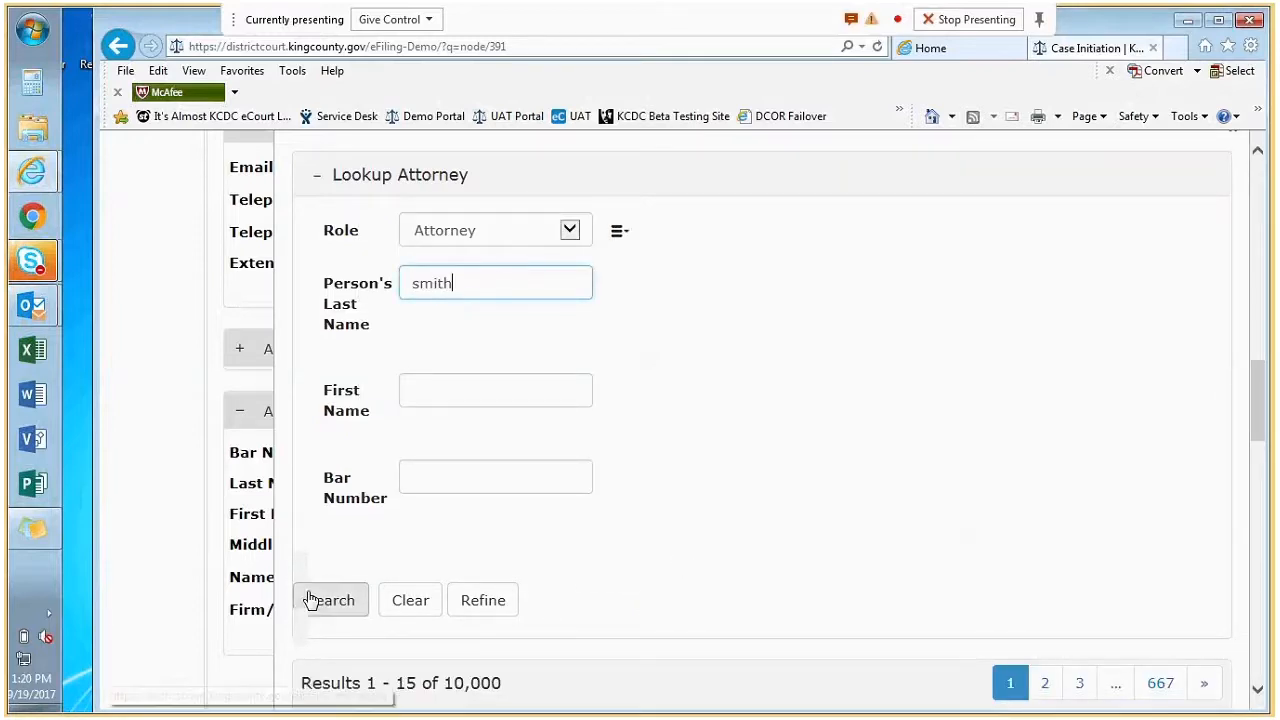
click(316, 600)
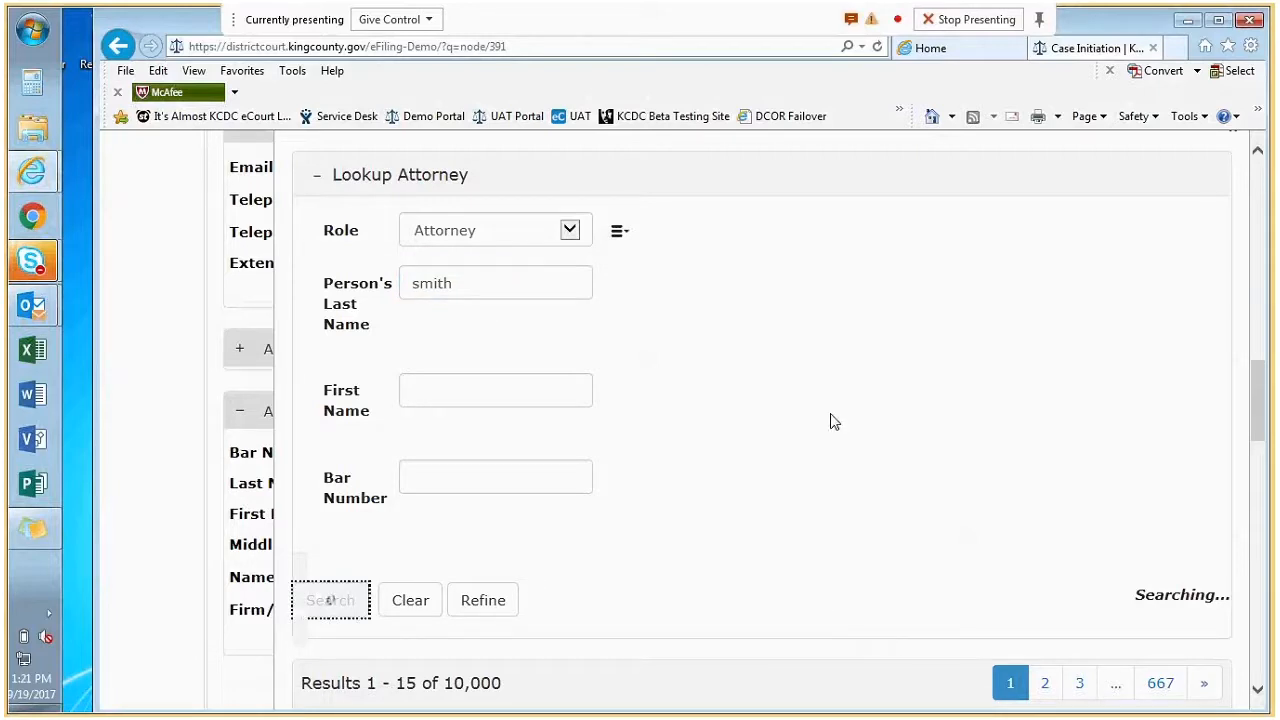
scroll(700, 568, down, 3)
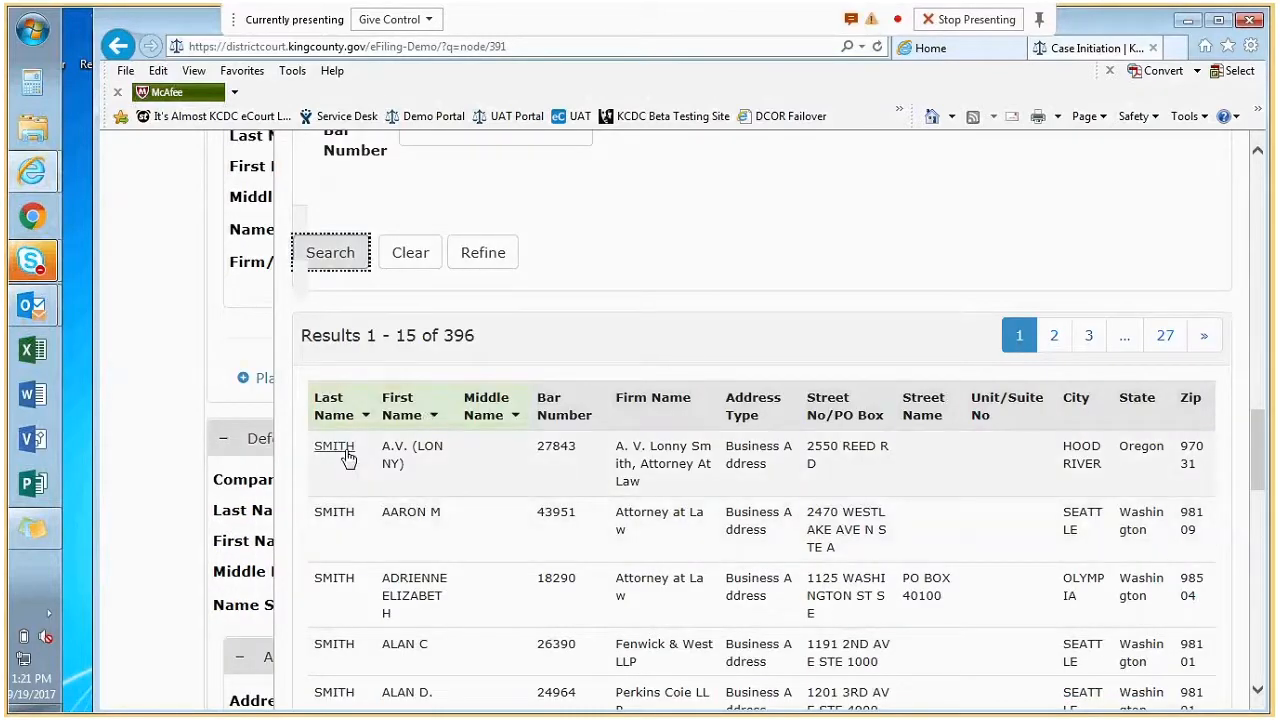
scroll(840, 305, up, 2)
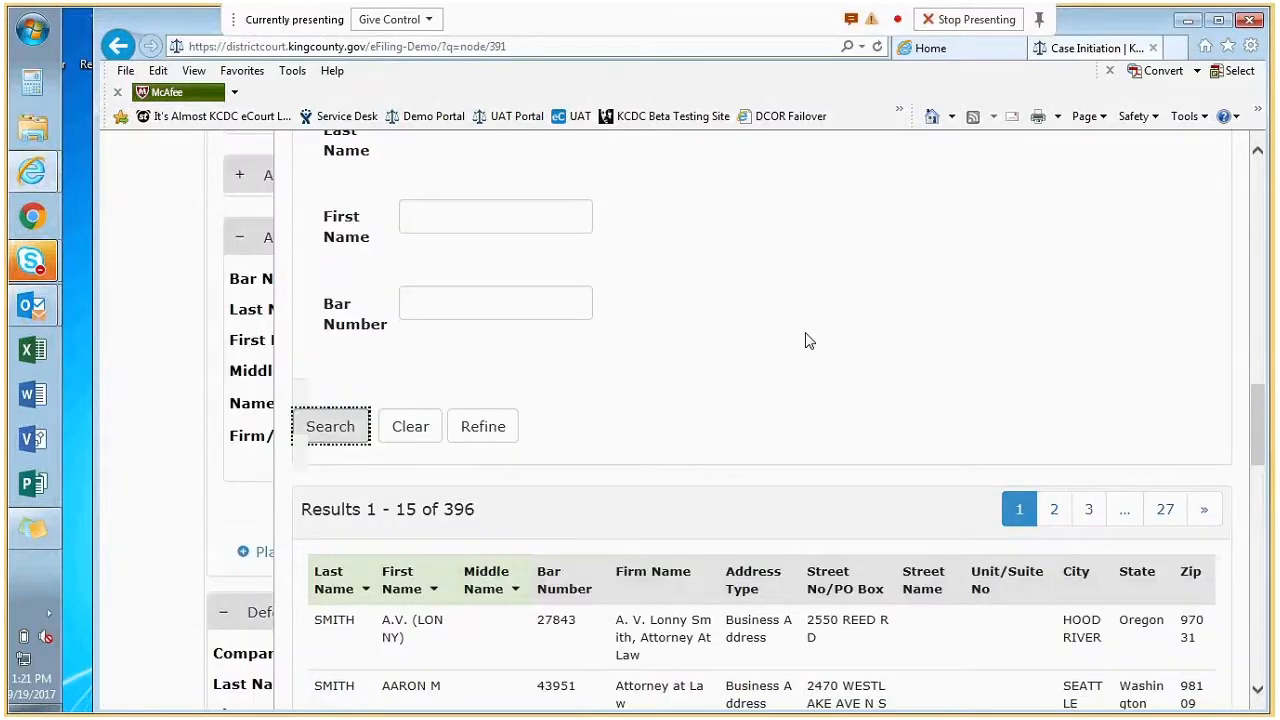
scroll(806, 337, up, 3)
click(1231, 302)
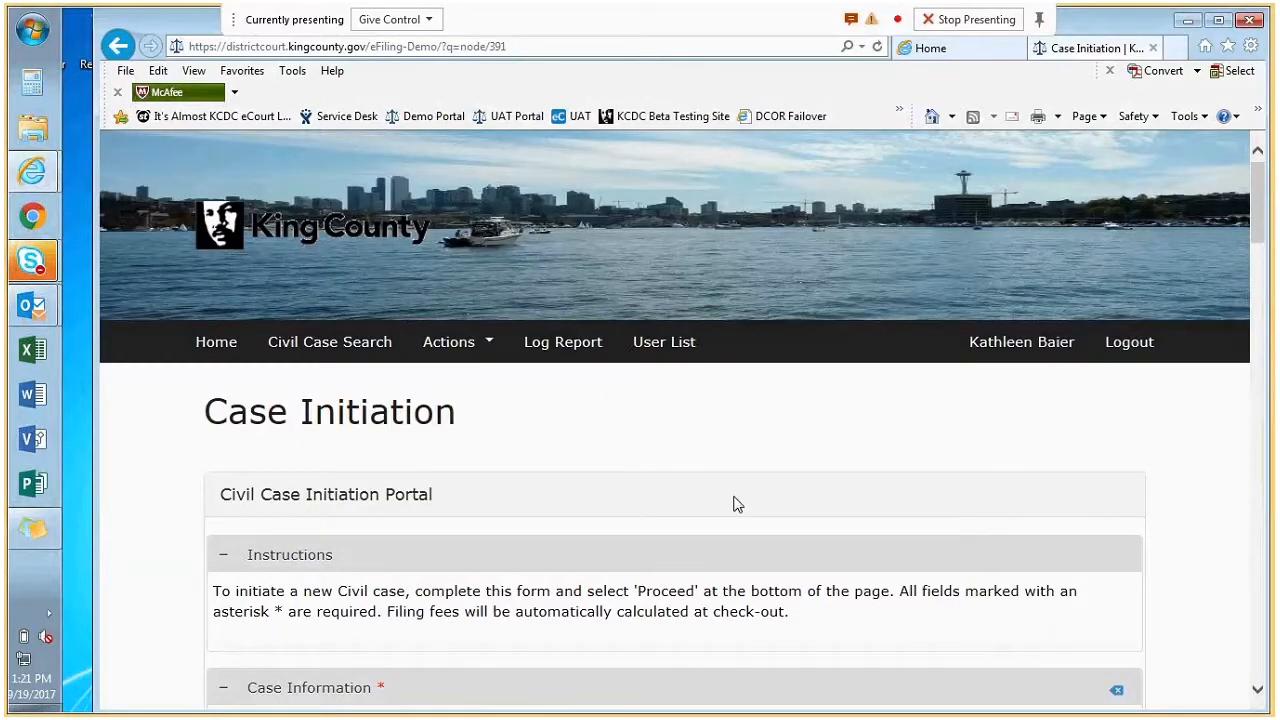
Set the Location to SOUTH DIVISION, BURIEN COURTHOUSE.
scroll(735, 500, down, 3)
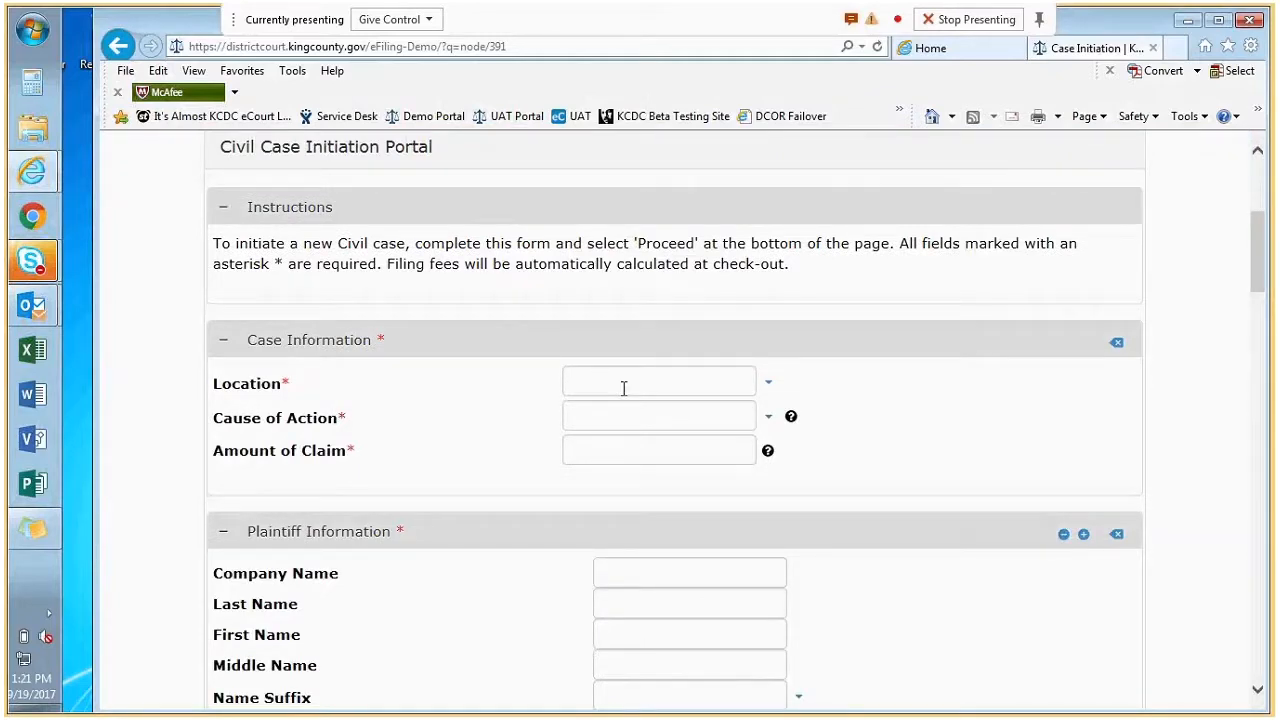
click(768, 384)
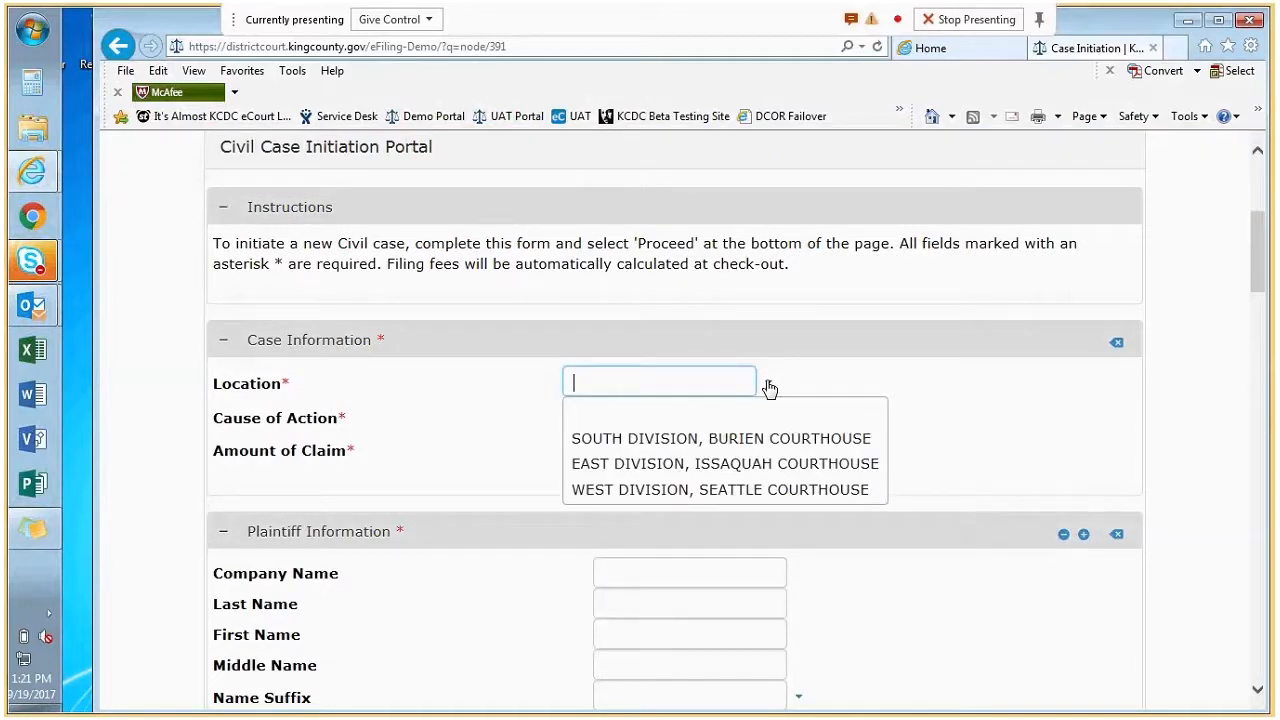
click(620, 440)
Choose cause of action 451126 - Rent and enter a 1,200.00 amount of claim.
click(624, 419)
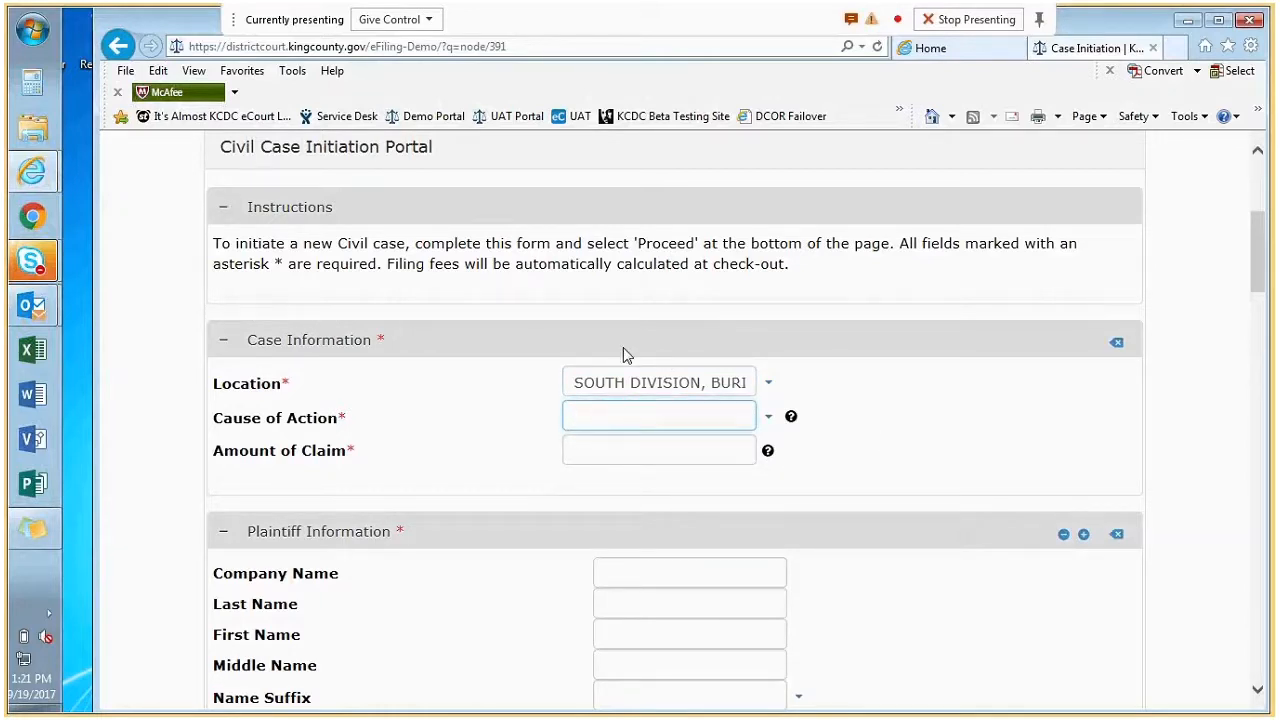
text(re)
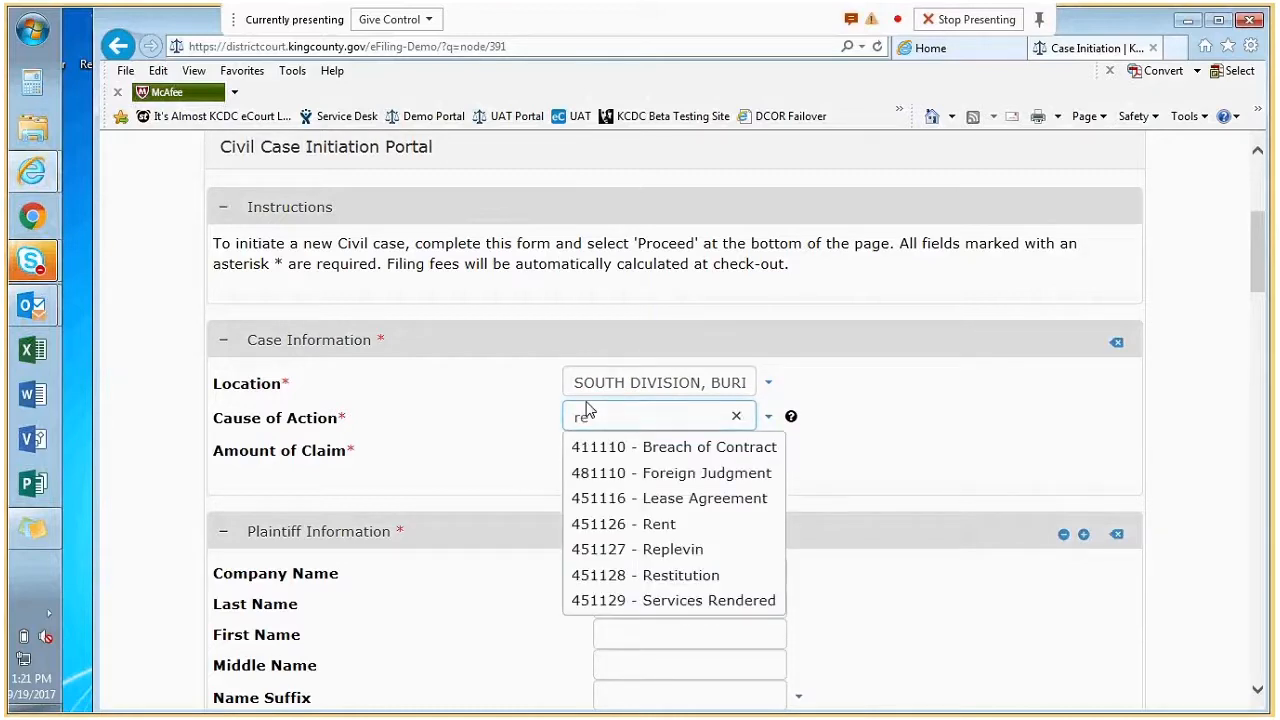
click(595, 524)
click(627, 452)
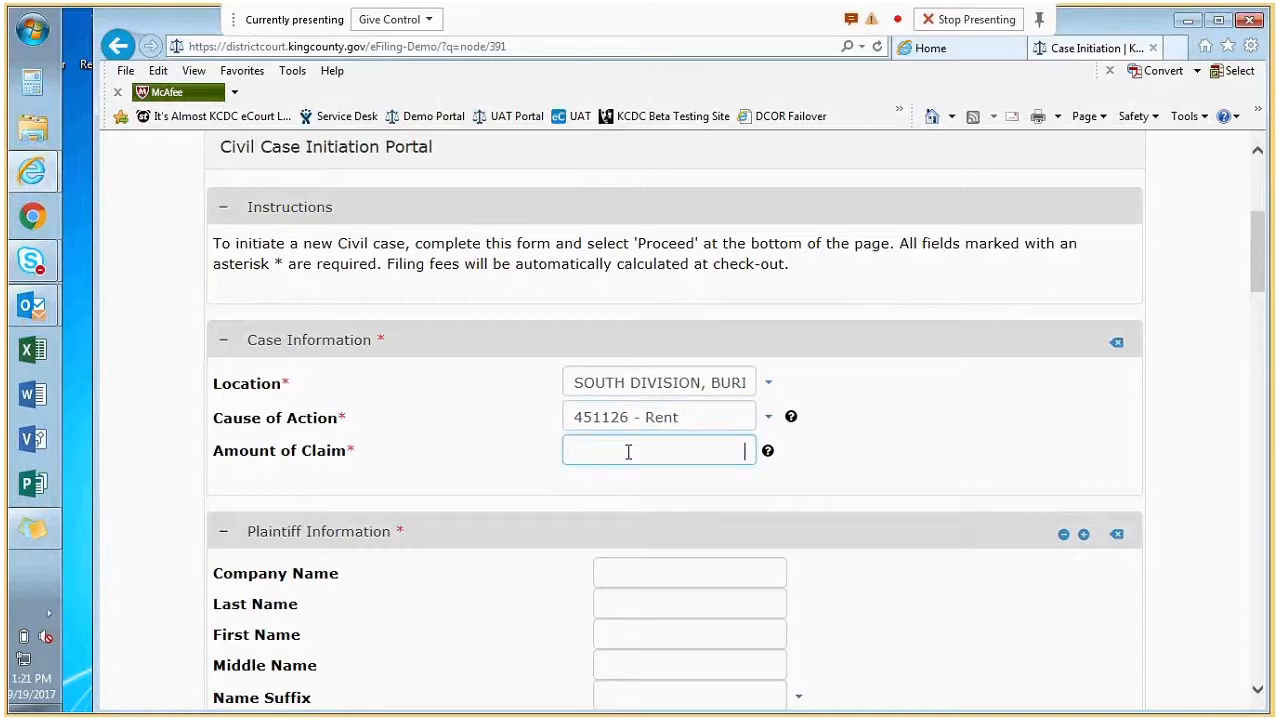
text(1200)
key(Tab)
key(Tab)
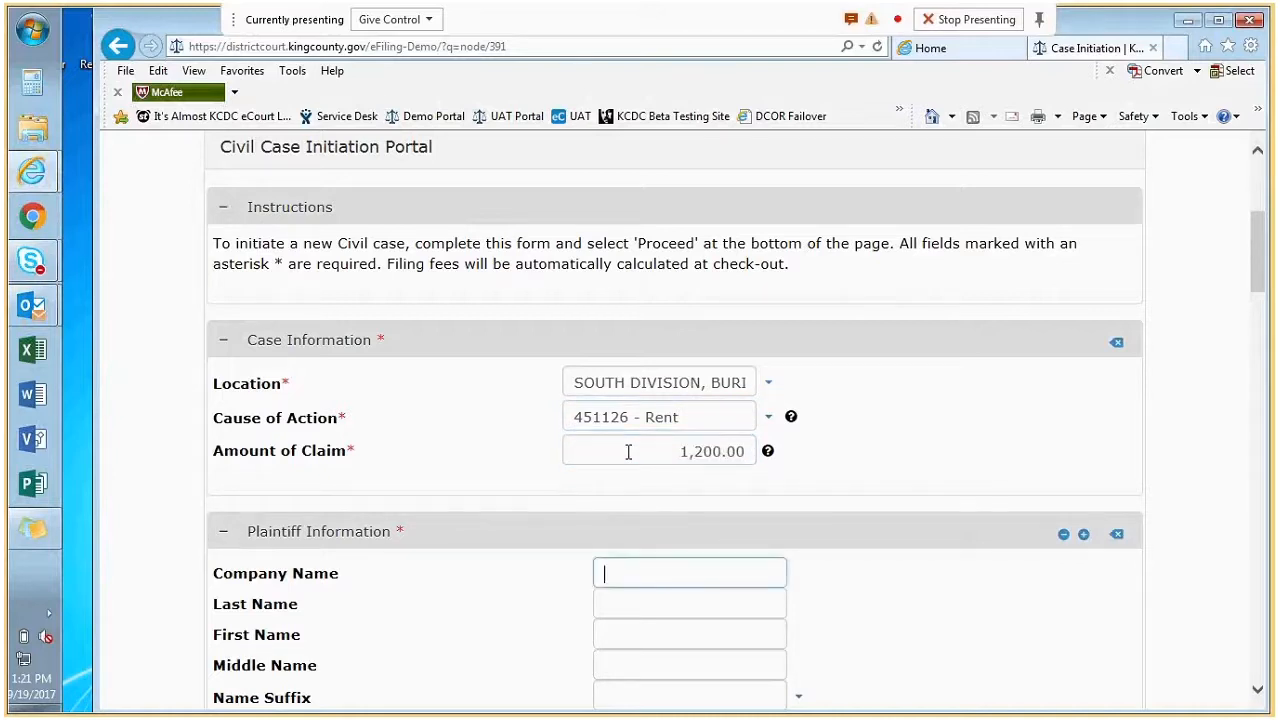
key(Tab)
Enter the plaintiff's last name and first name.
scroll(605, 423, down, 1)
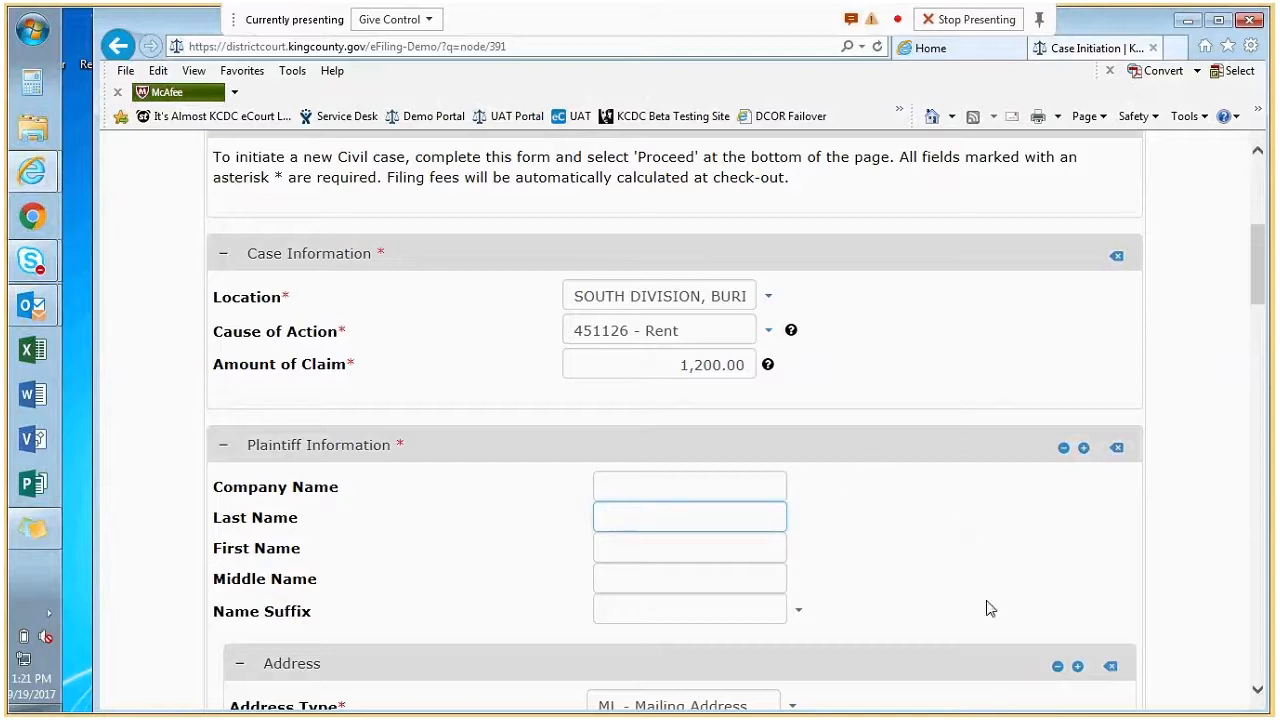
scroll(868, 552, down, 1)
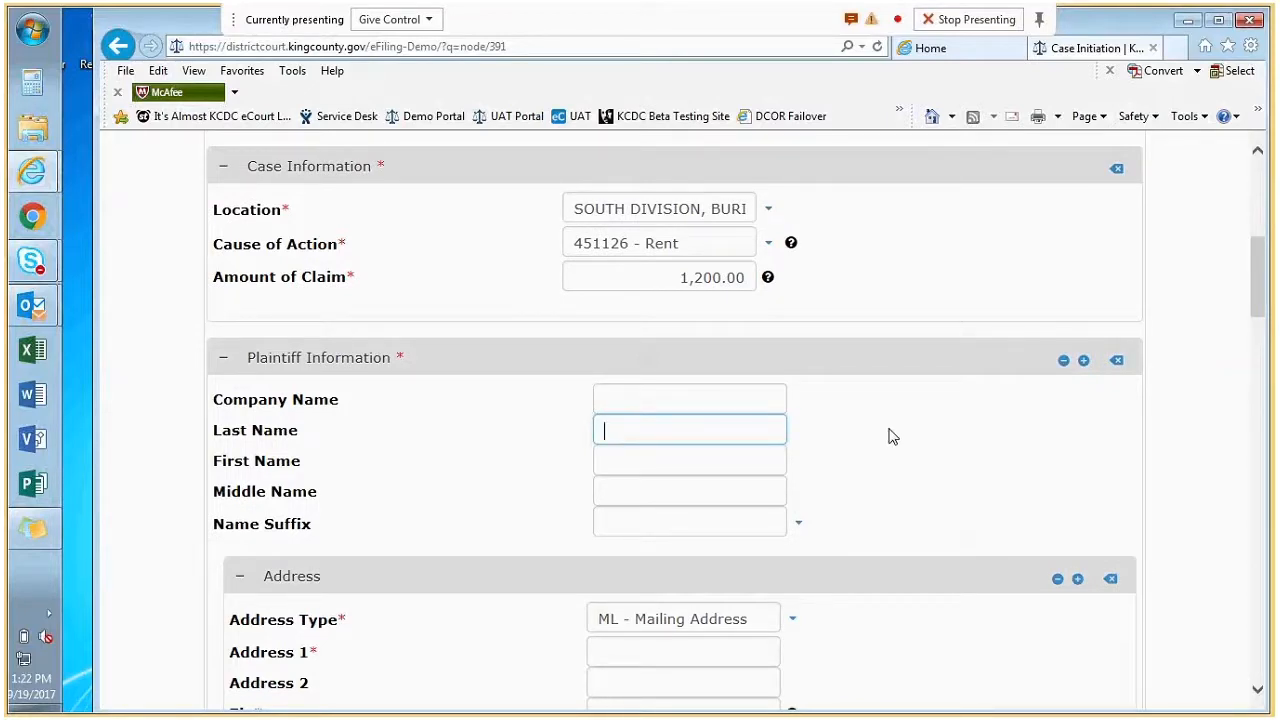
key(Tab)
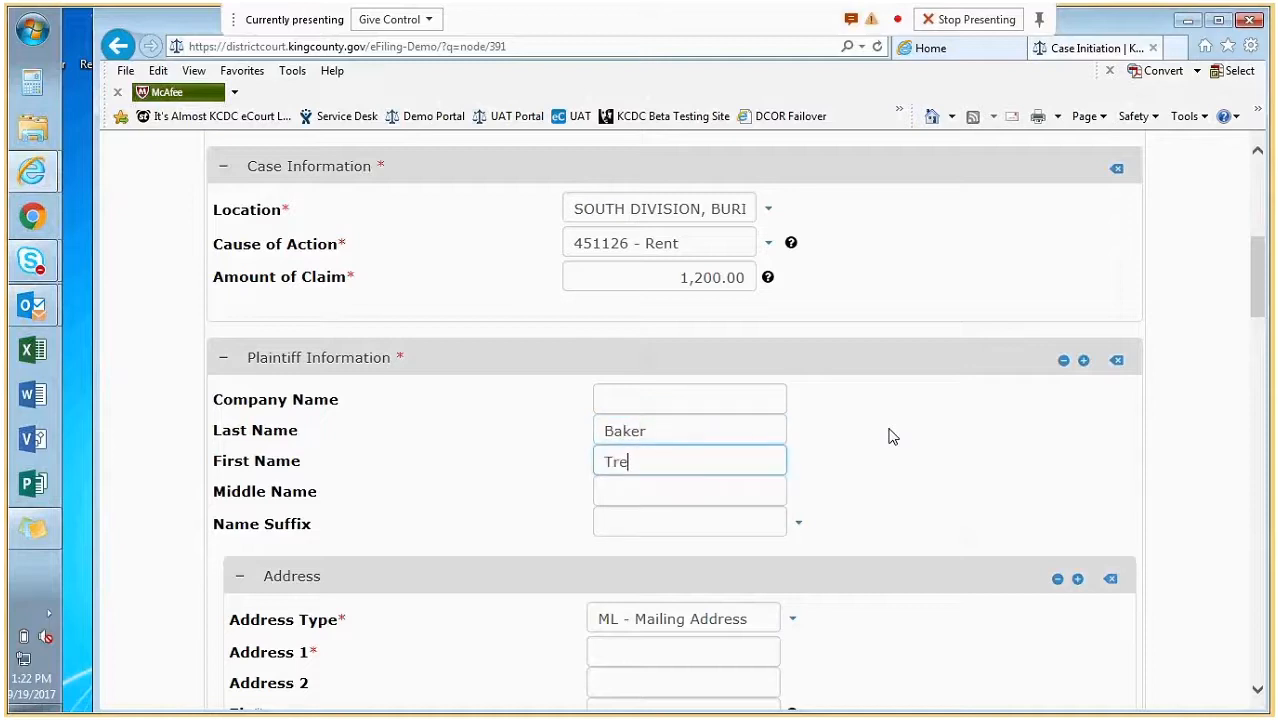
key(Tab)
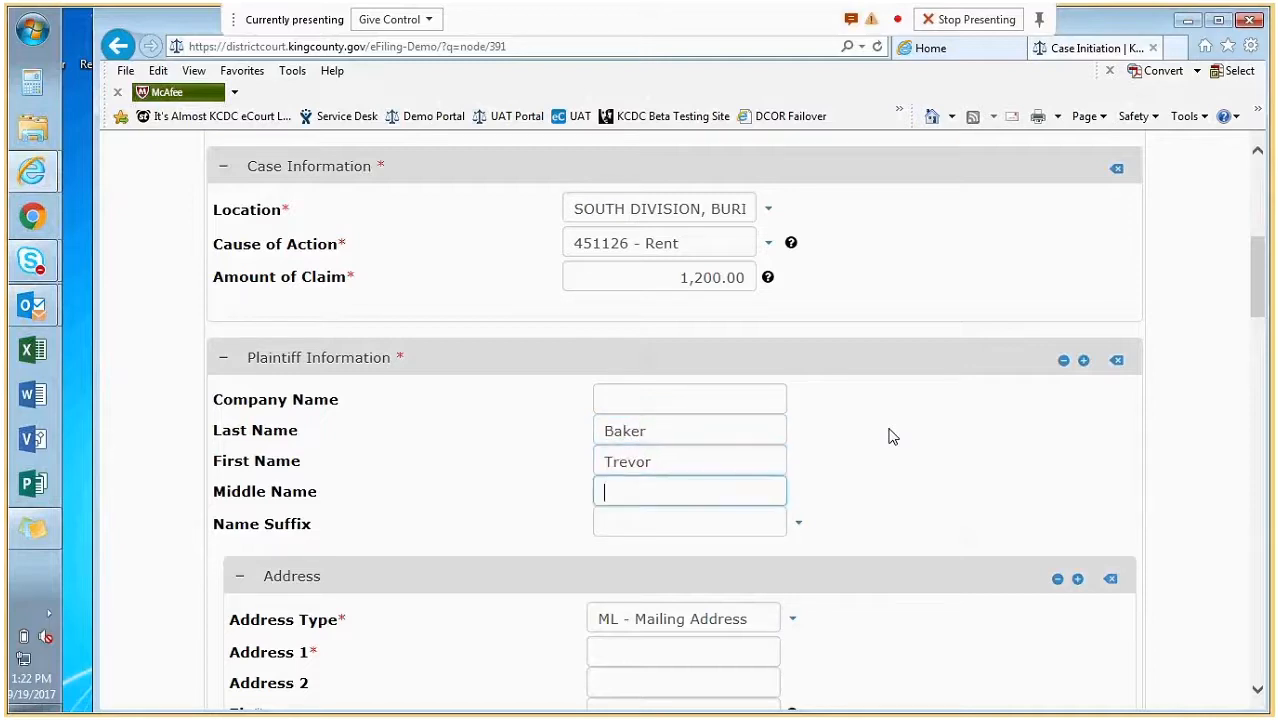
Enter the plaintiff's street address from the suggestion and the zip code so the city fills in.
key(Tab)
key(Tab)
key(Tab)
key(Tab)
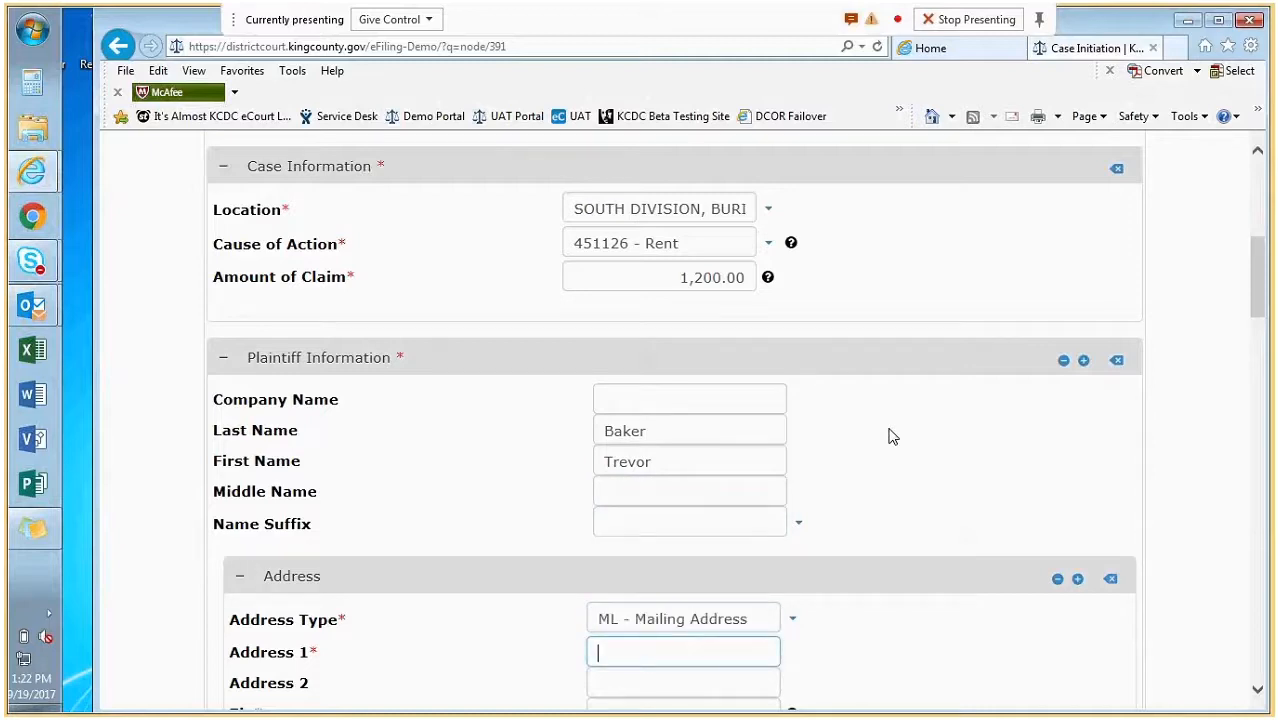
text(123 Main)
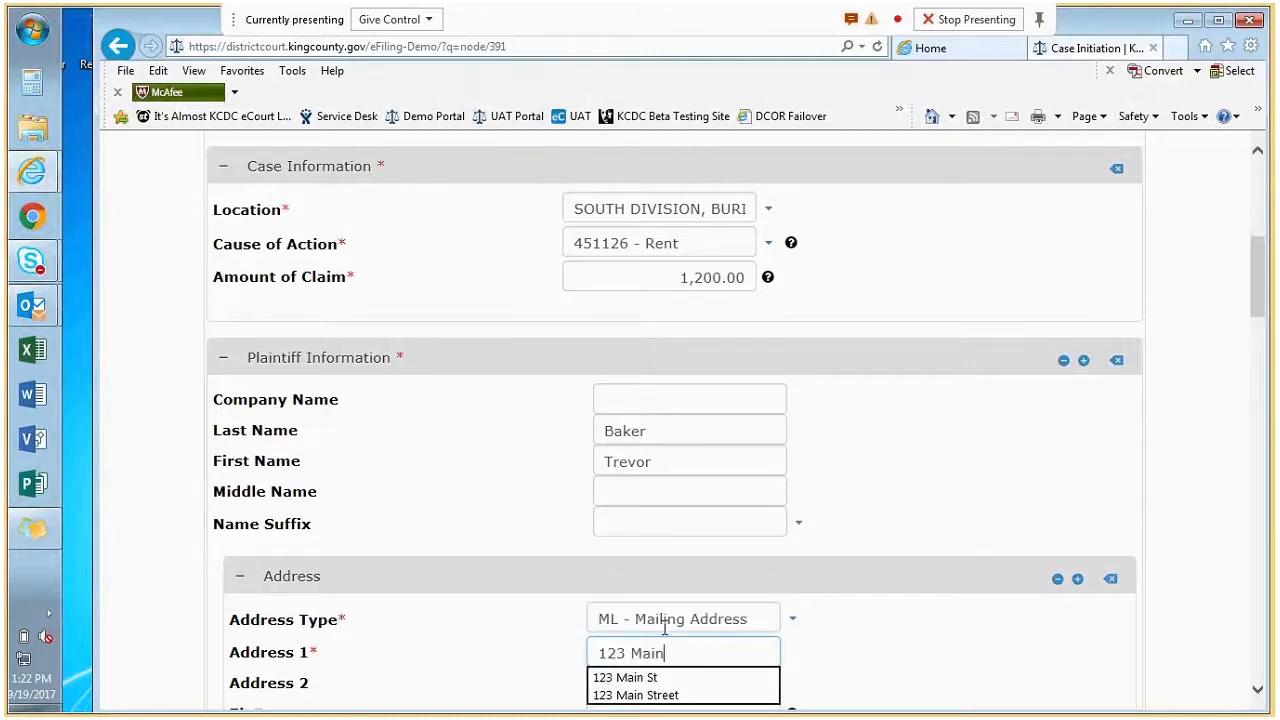
click(639, 677)
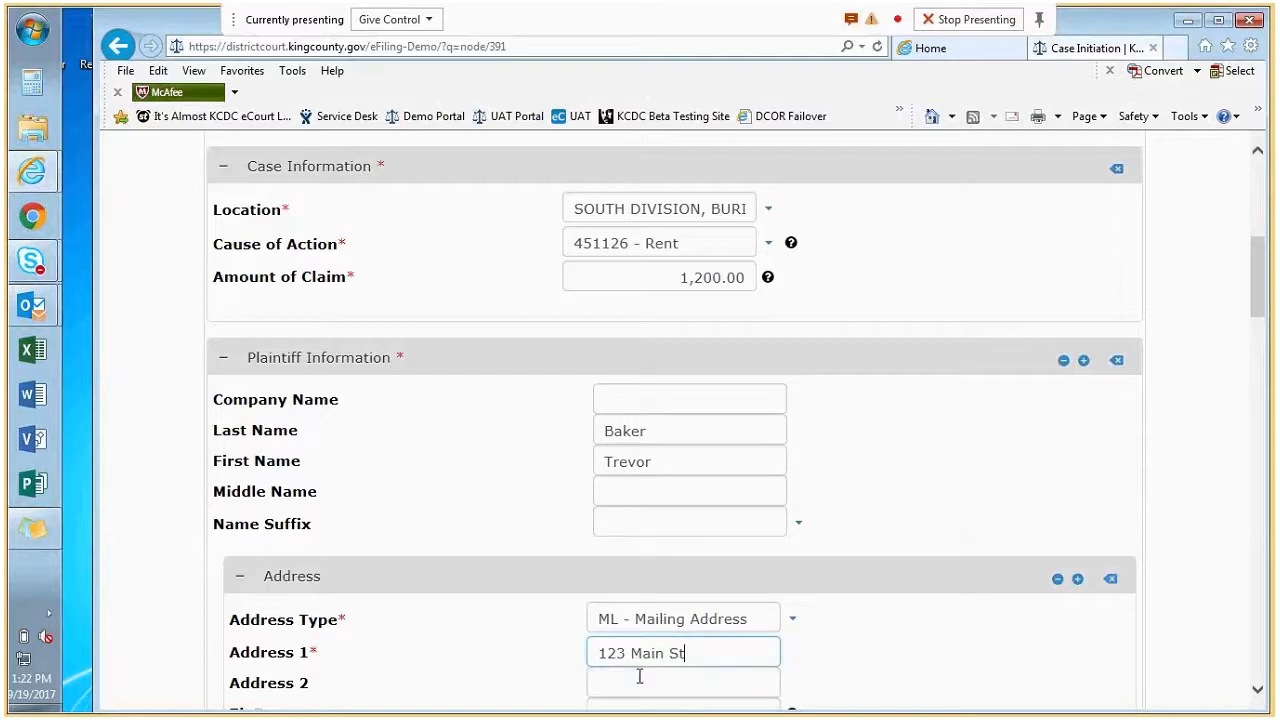
scroll(639, 673, down, 1)
click(634, 626)
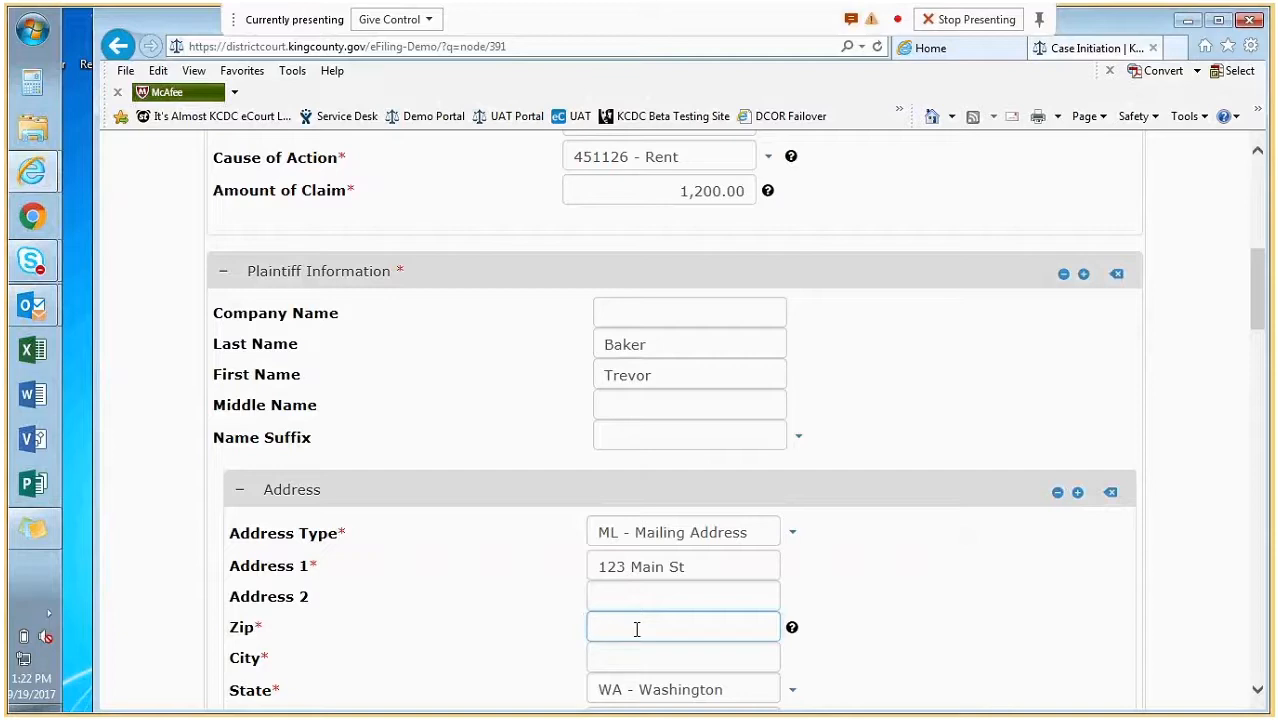
text(9)
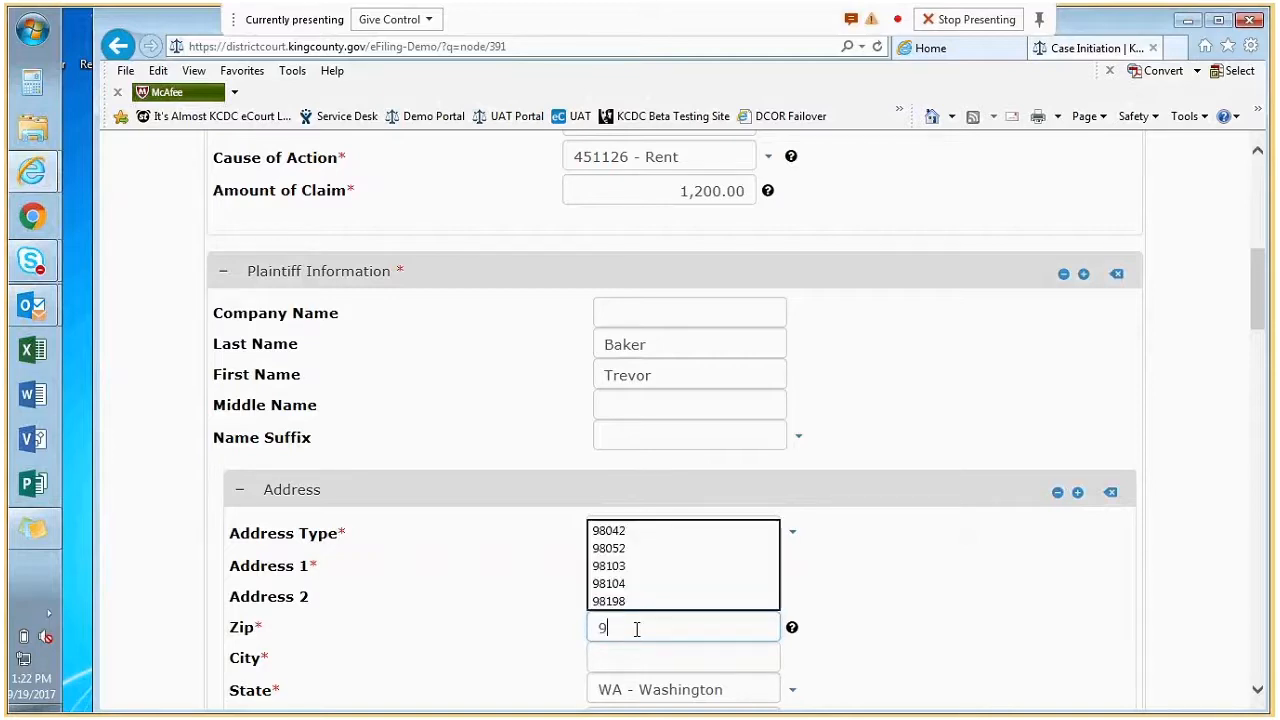
text(8052)
key(Tab)
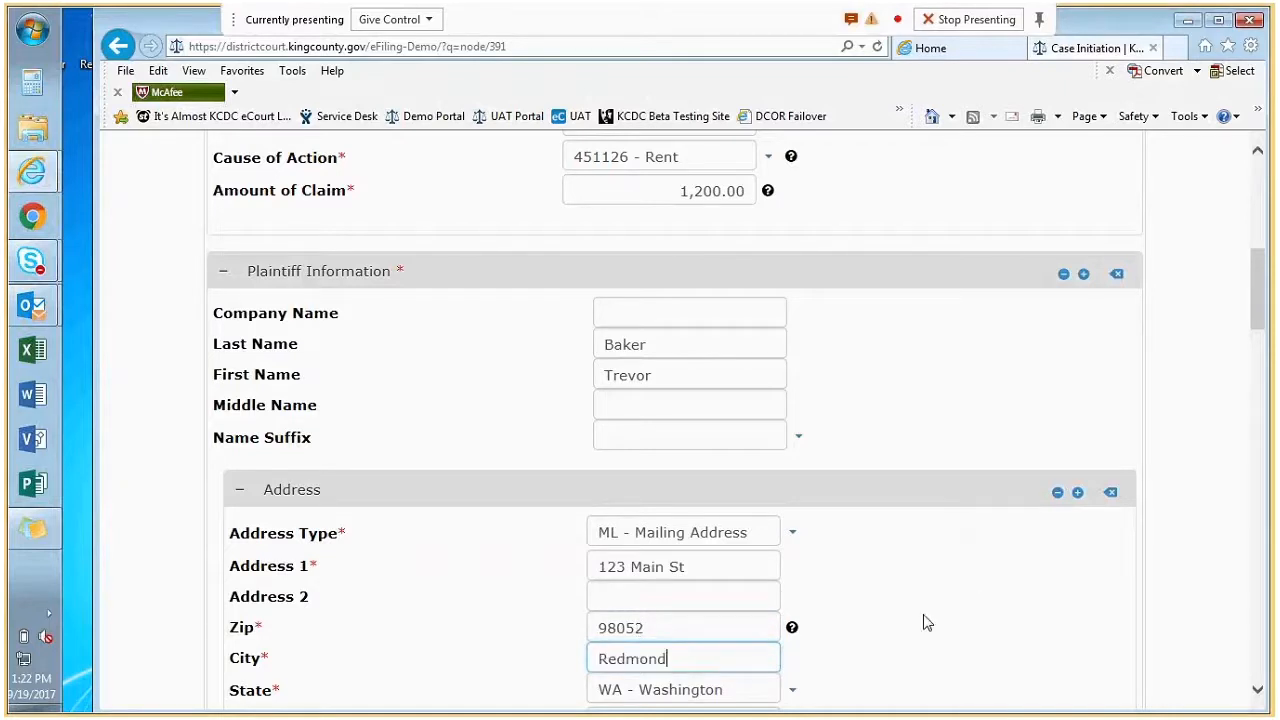
scroll(924, 613, down, 2)
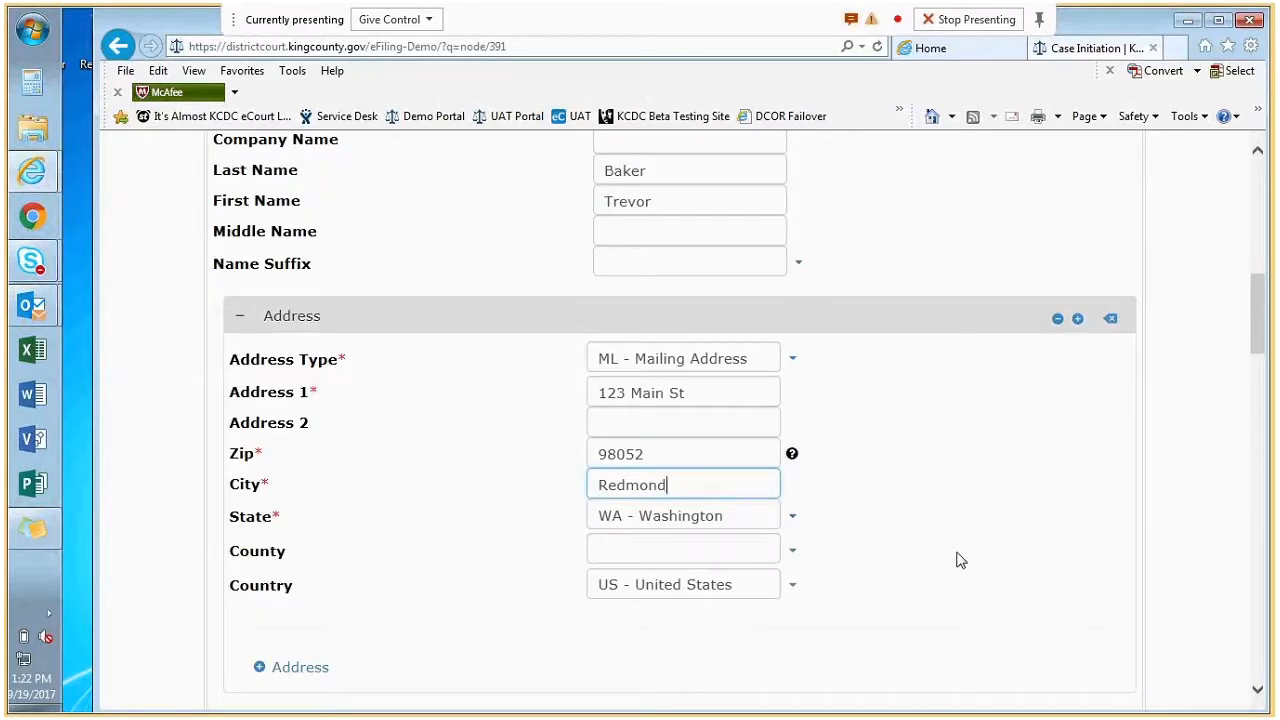
scroll(957, 560, down, 1)
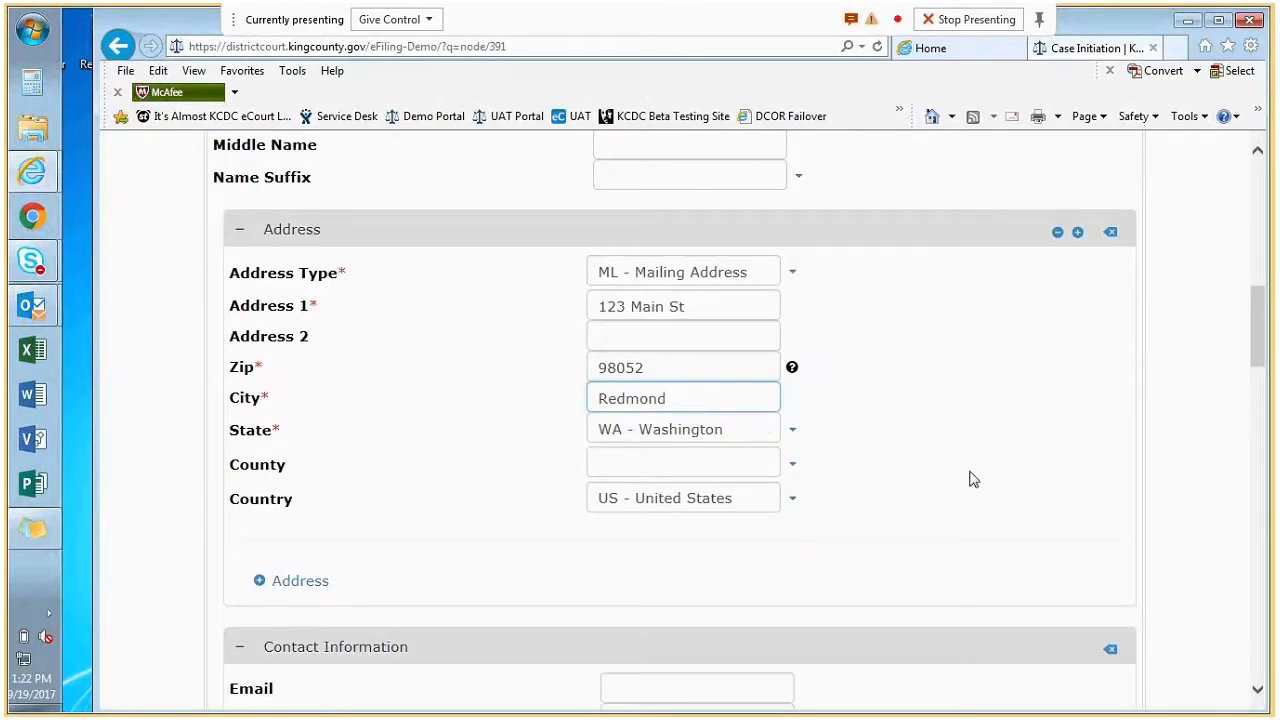
scroll(911, 525, down, 2)
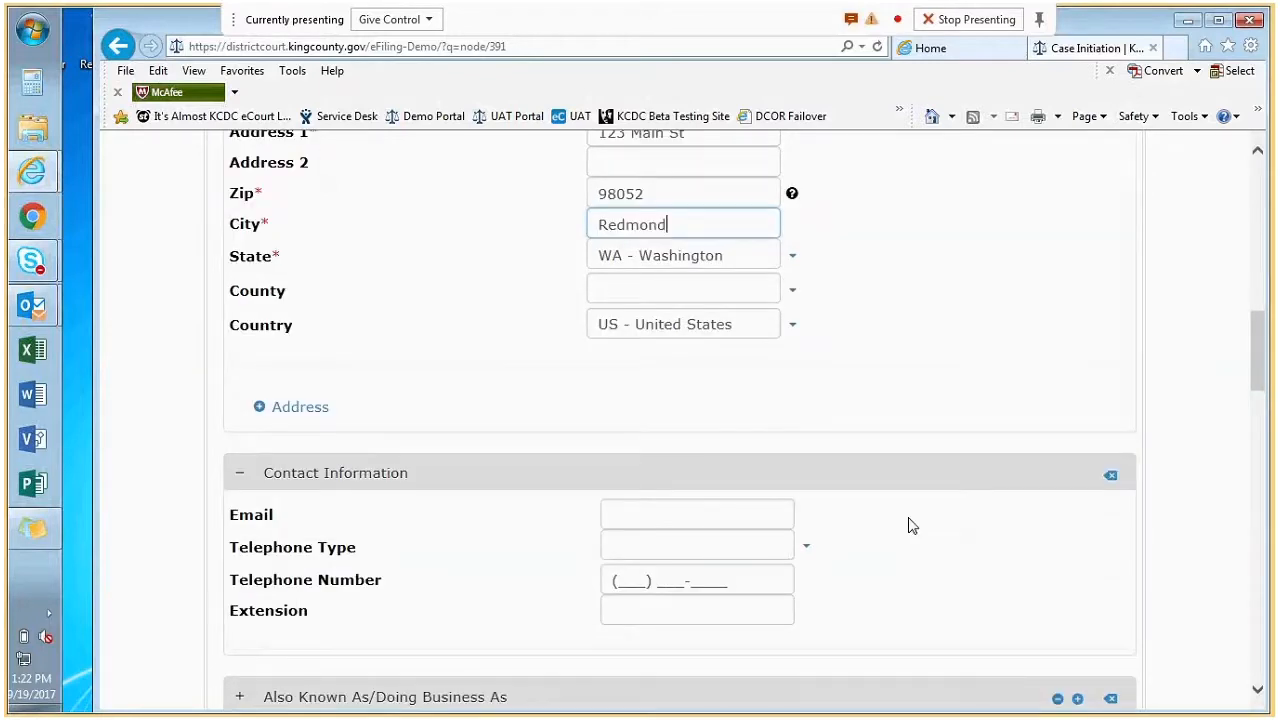
Look up the plaintiff's attorney by bar number and select the matching attorney record.
scroll(905, 561, down, 1)
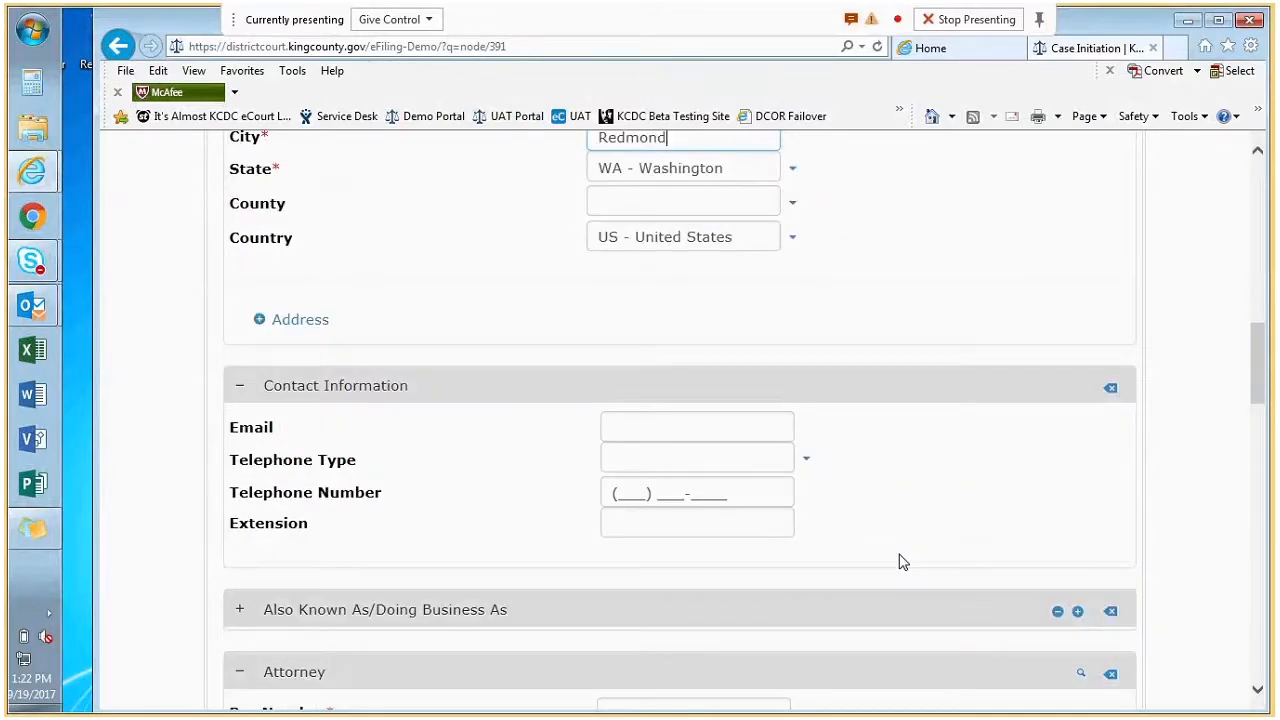
scroll(898, 562, down, 3)
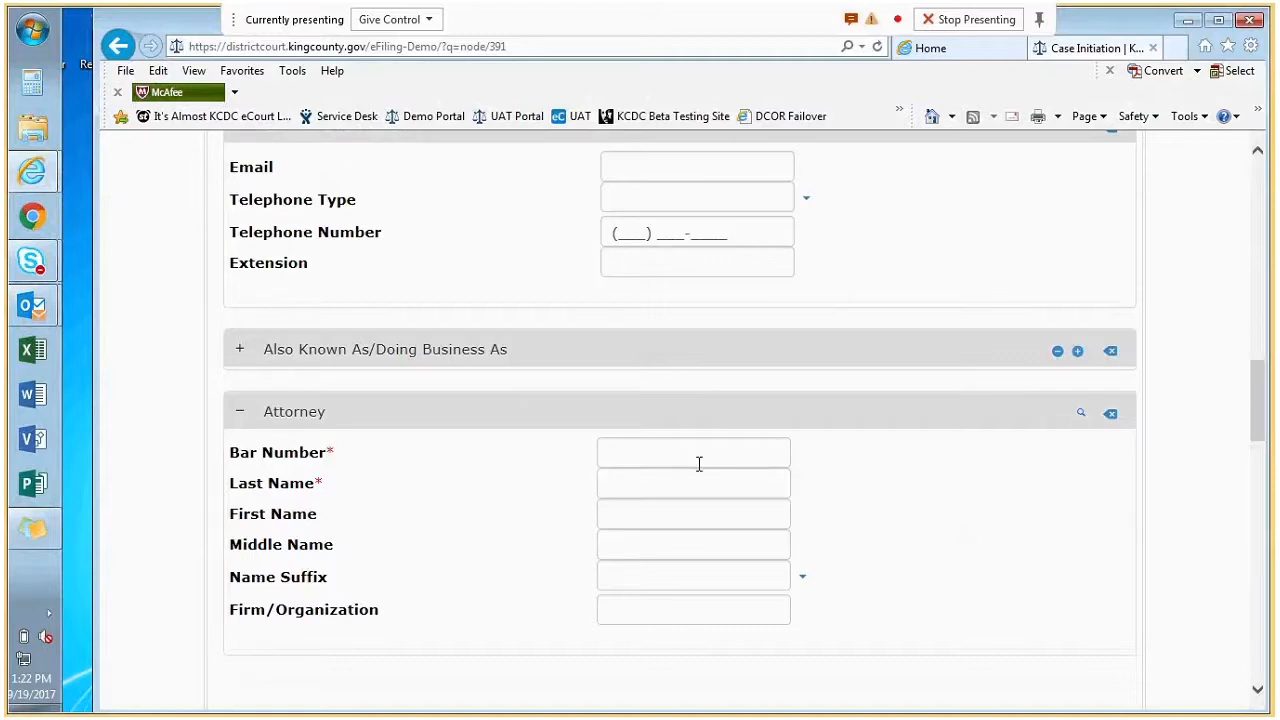
click(699, 463)
text(4522)
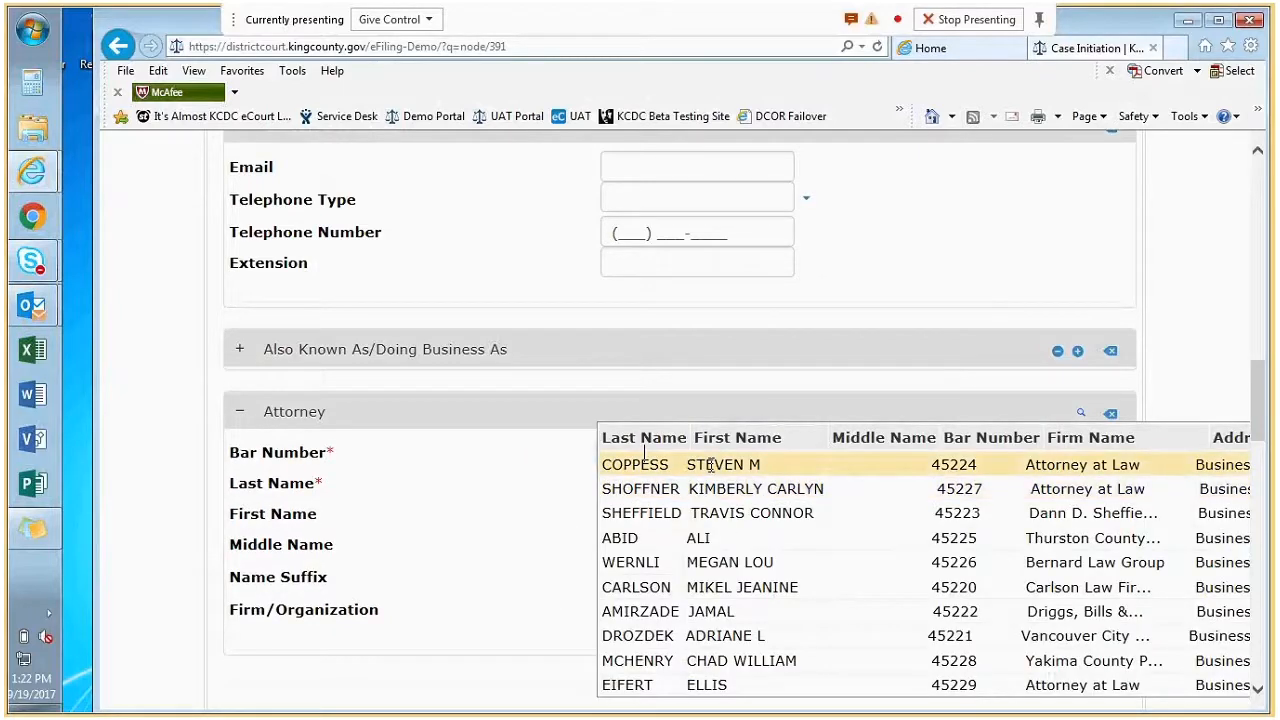
click(712, 465)
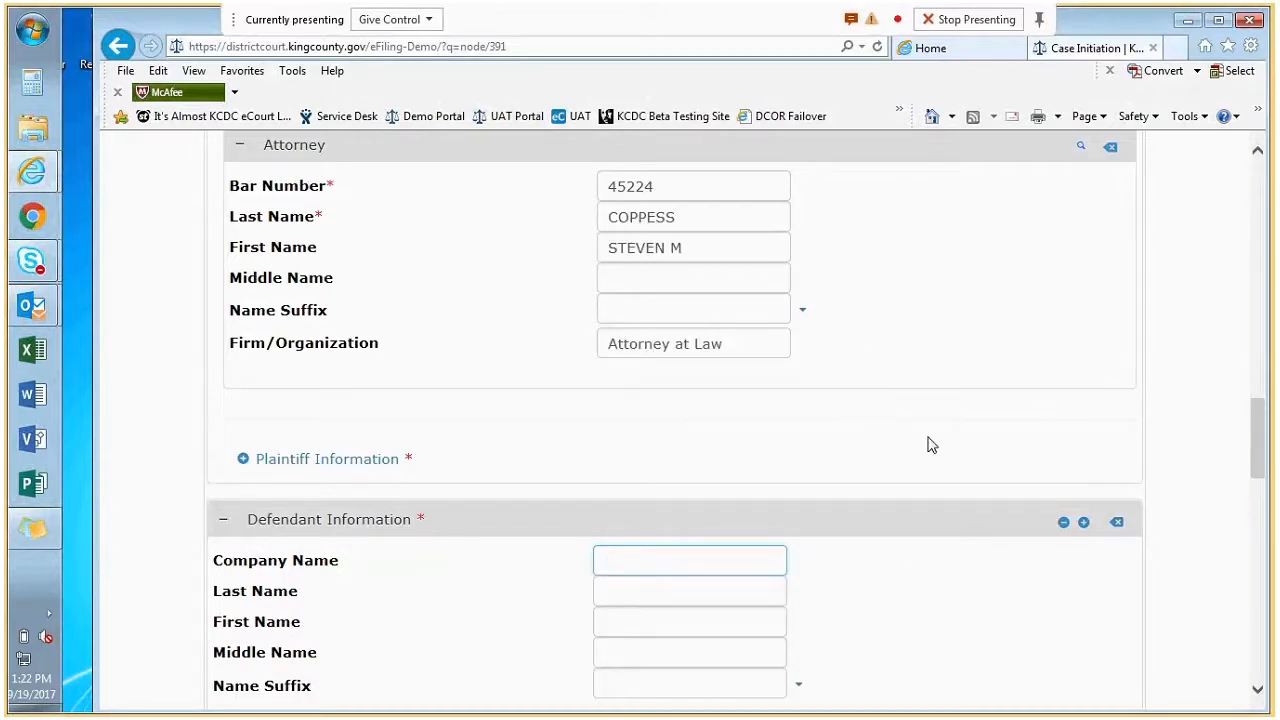
Enter the defendant's last name and first name.
scroll(924, 445, down, 1)
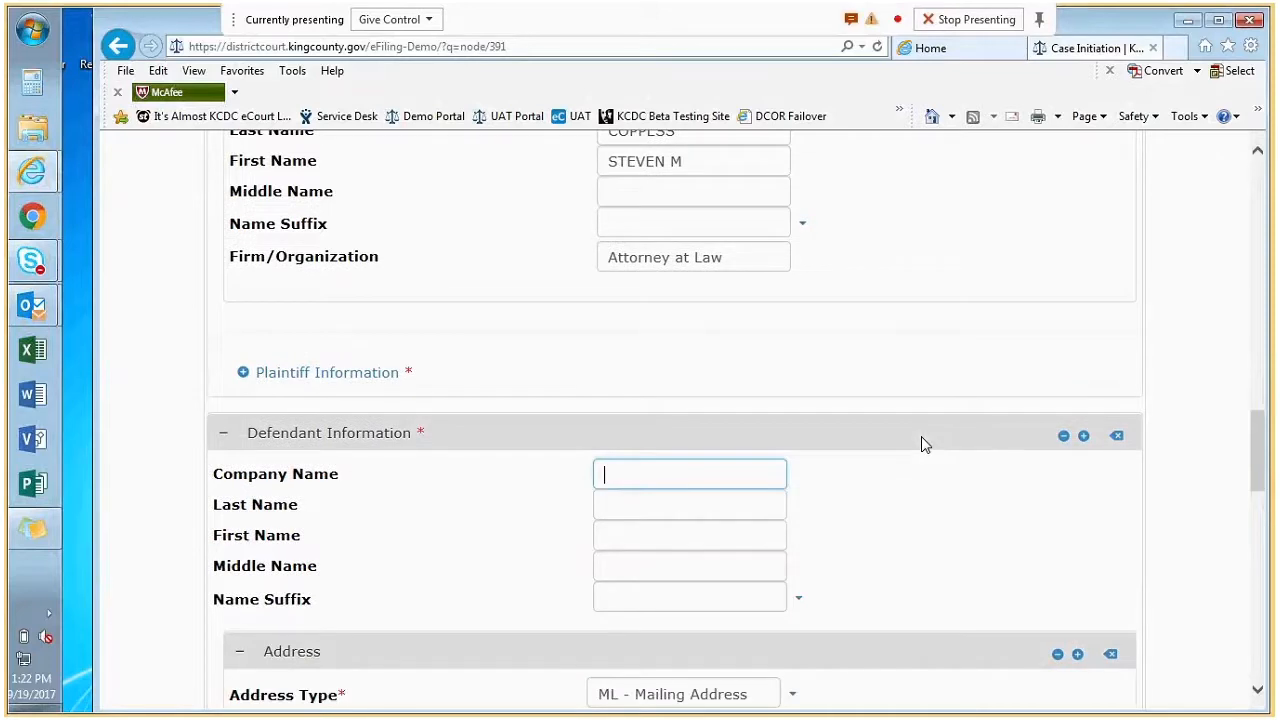
scroll(921, 443, down, 1)
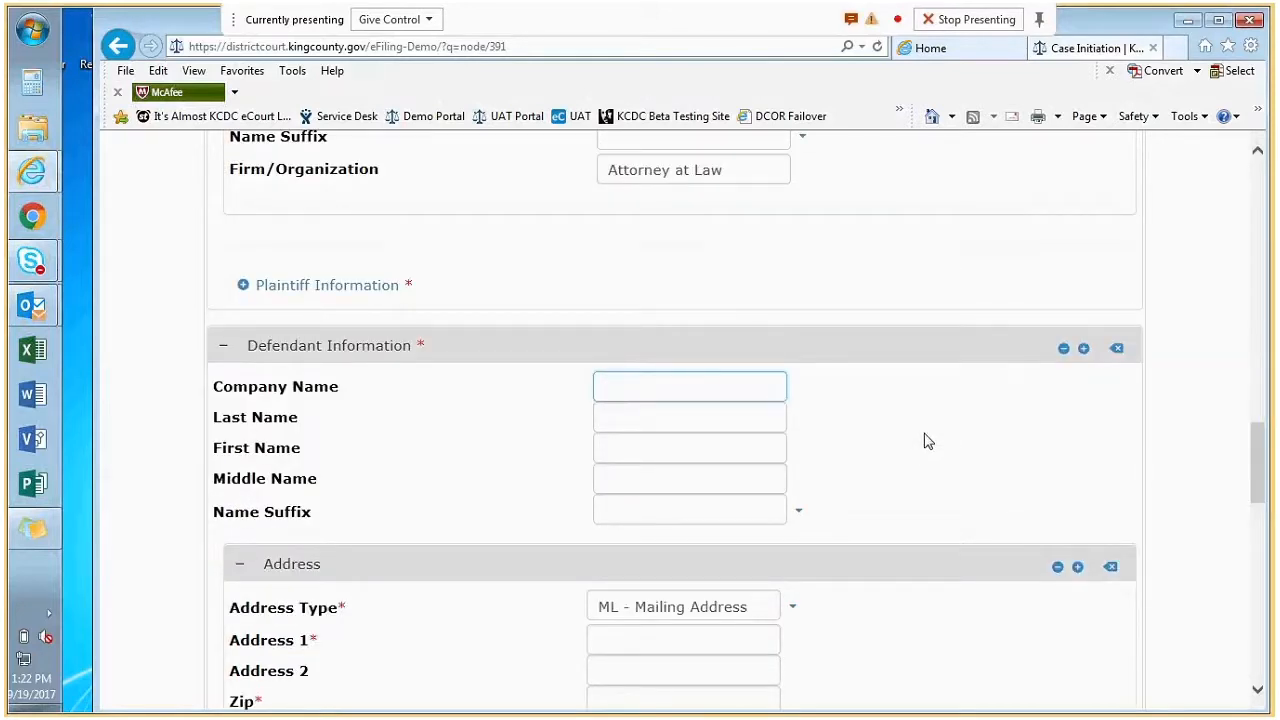
scroll(928, 441, down, 1)
click(731, 339)
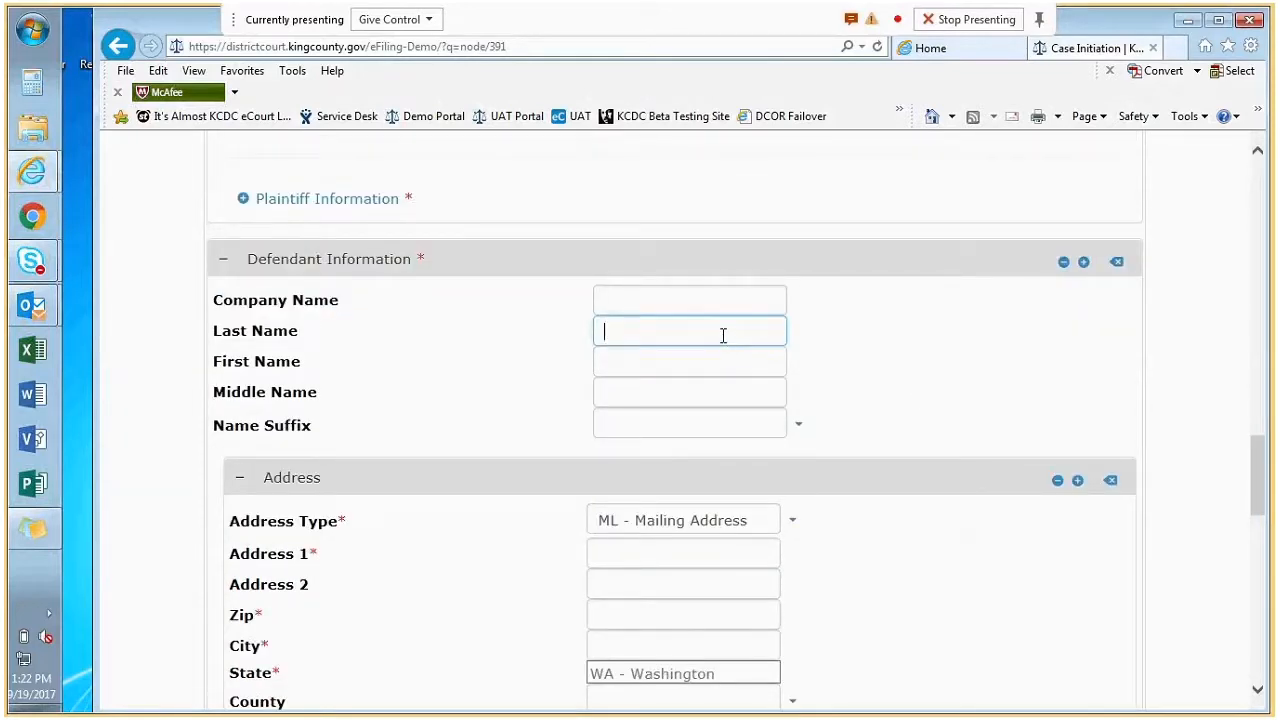
key(Tab)
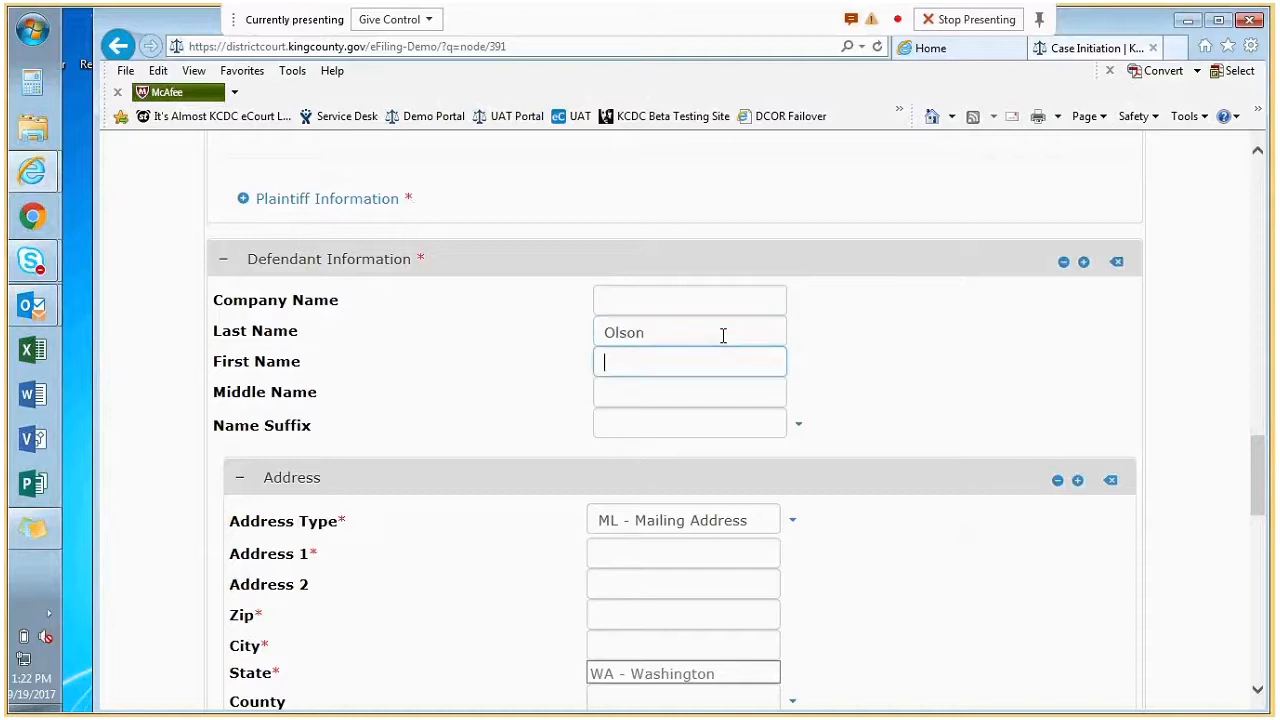
Enter the defendant's street address and zip code so the city fills in.
key(Tab)
key(Tab)
key(Tab)
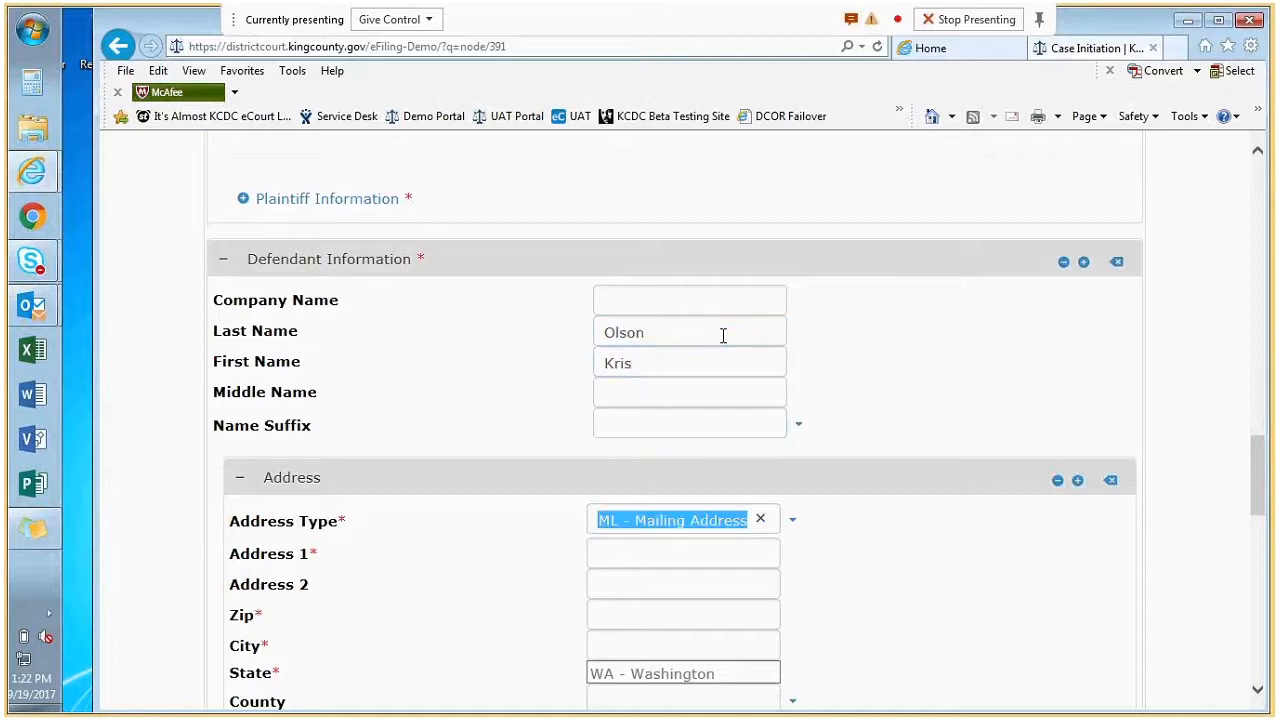
key(Tab)
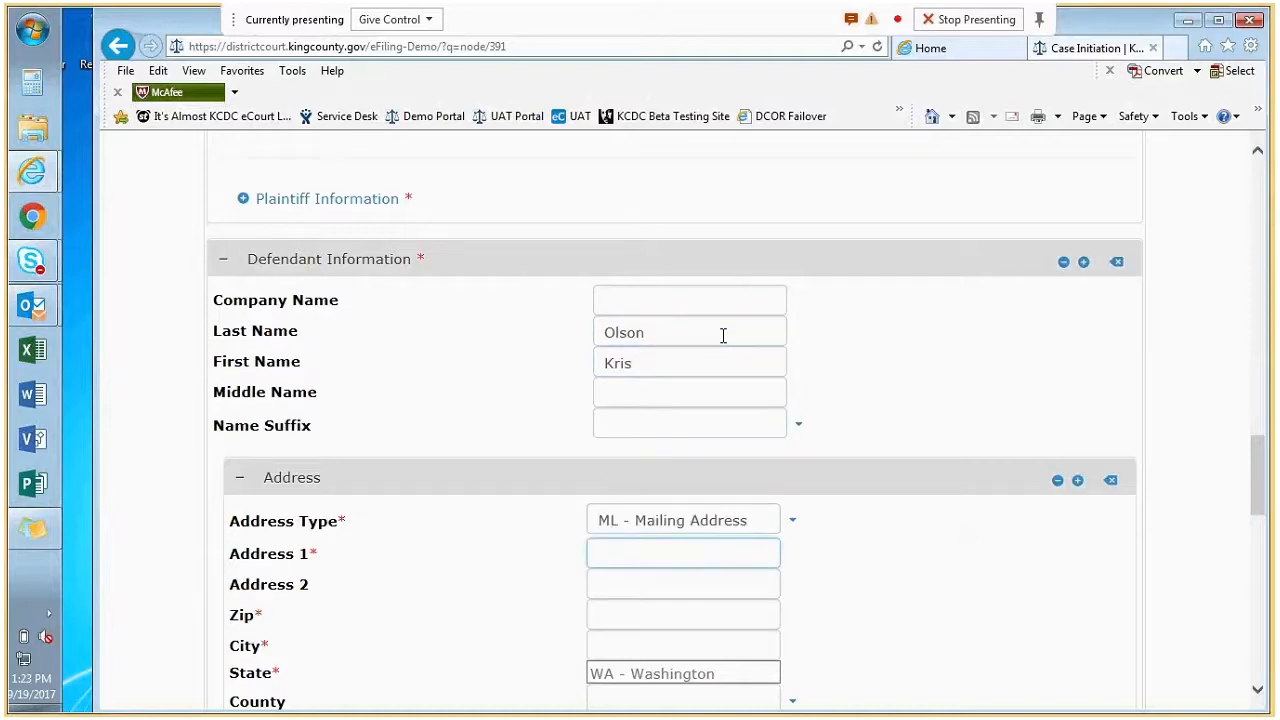
key(Tab)
key(Tab)
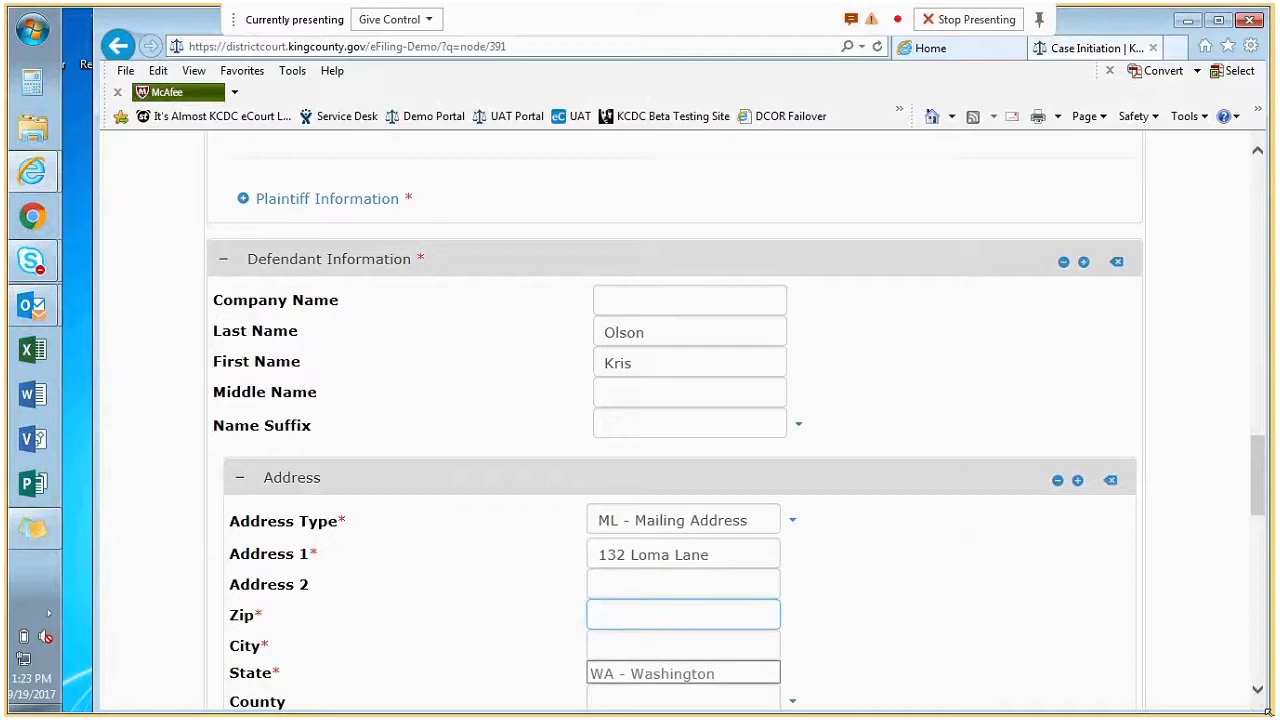
text(8117)
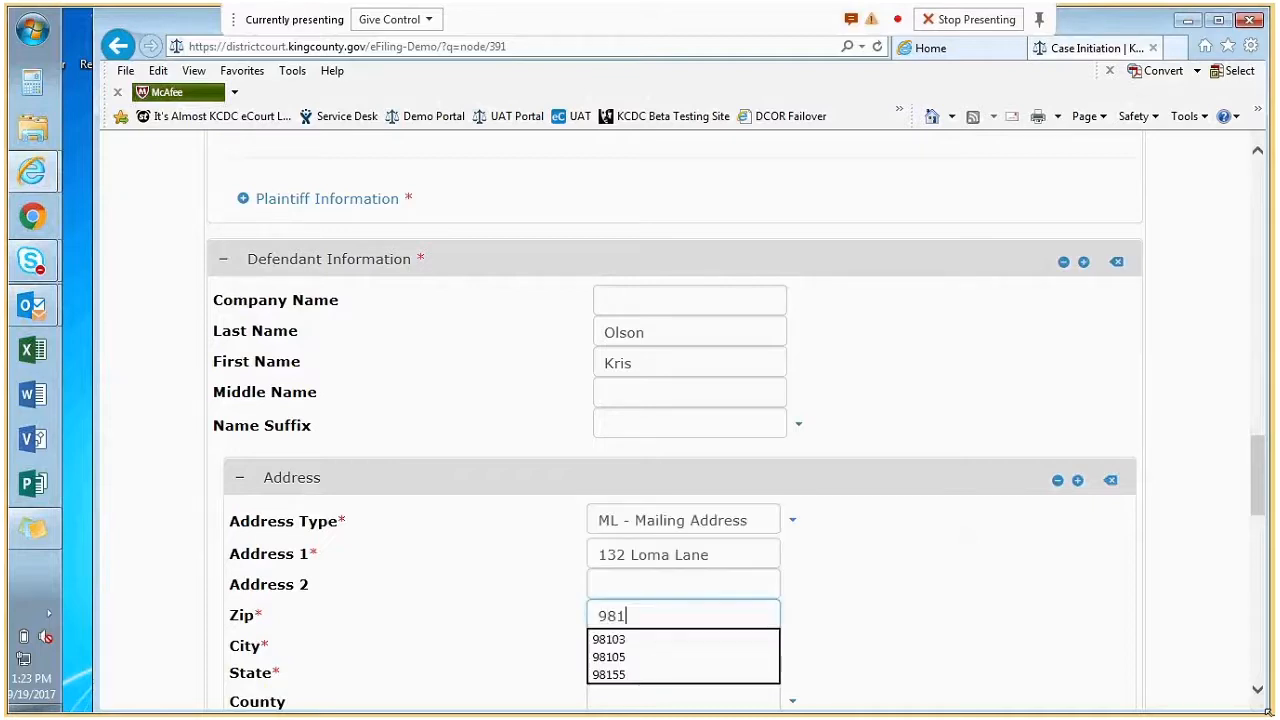
key(Tab)
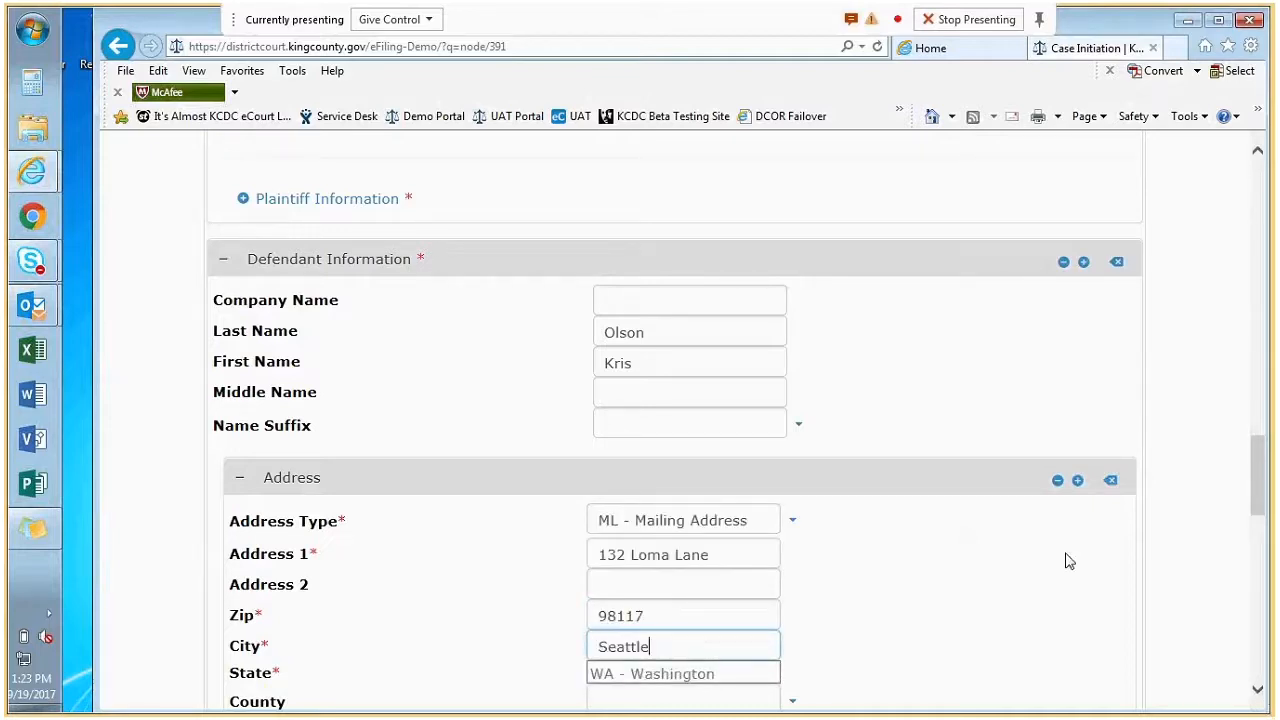
scroll(897, 581, down, 7)
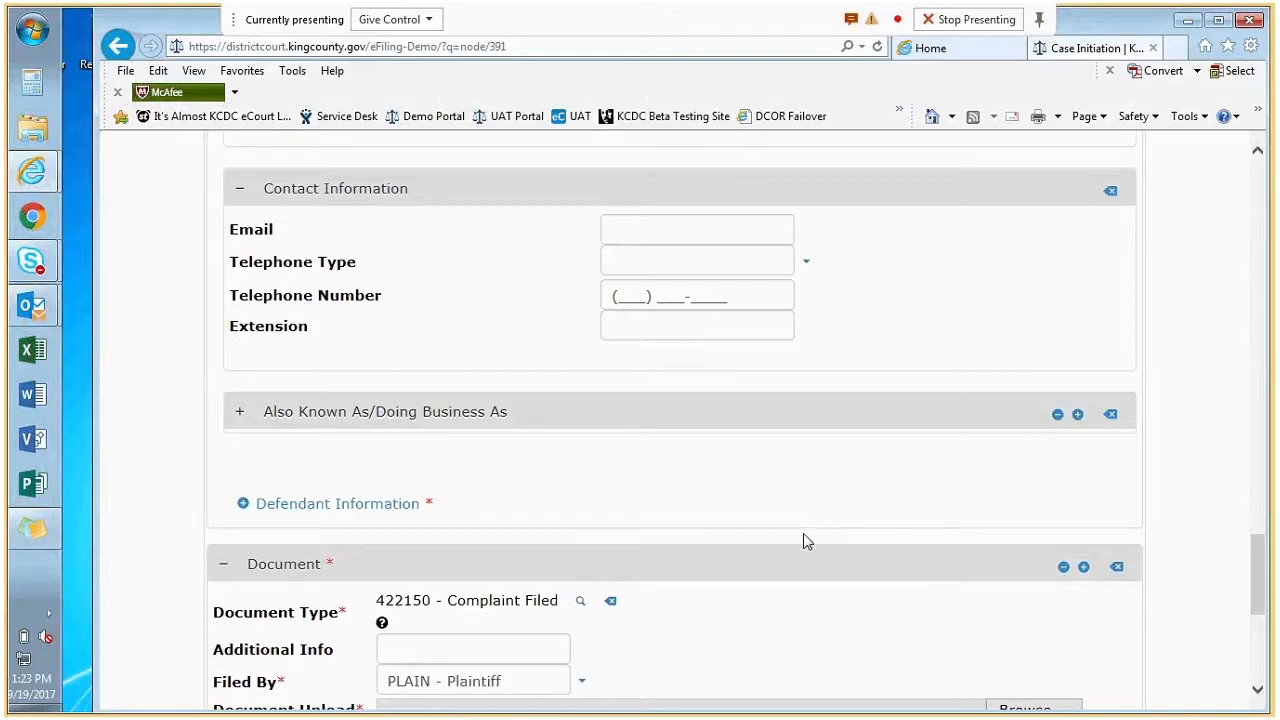
Attach Complaint.pdf from the desktop's Bar Training - e-Filing Test Docs folder to the complaint document.
scroll(800, 538, down, 2)
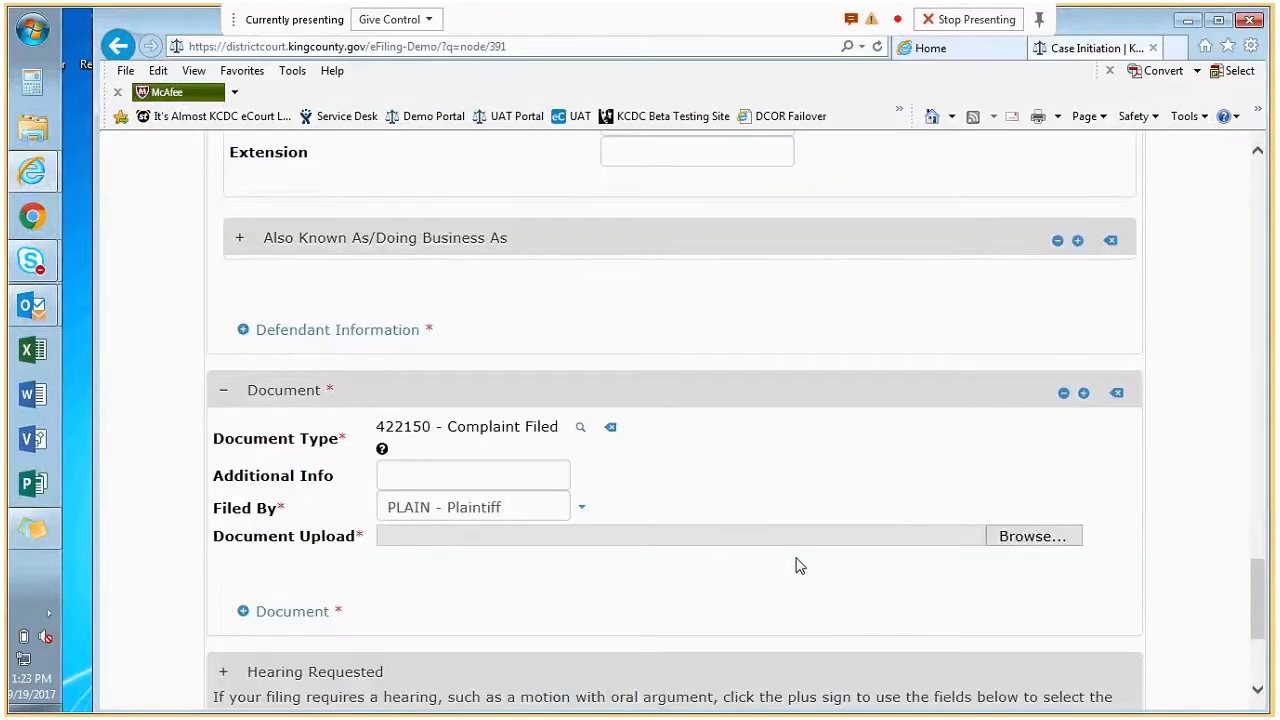
scroll(786, 456, down, 1)
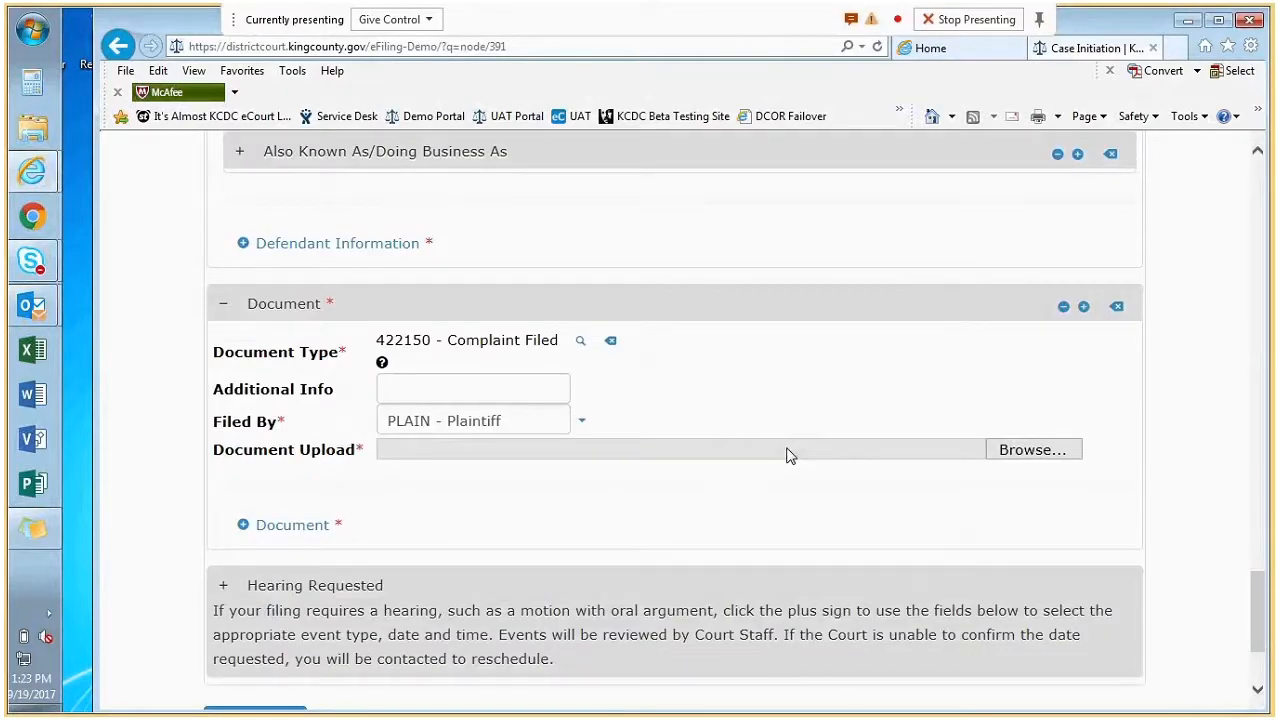
scroll(789, 451, down, 1)
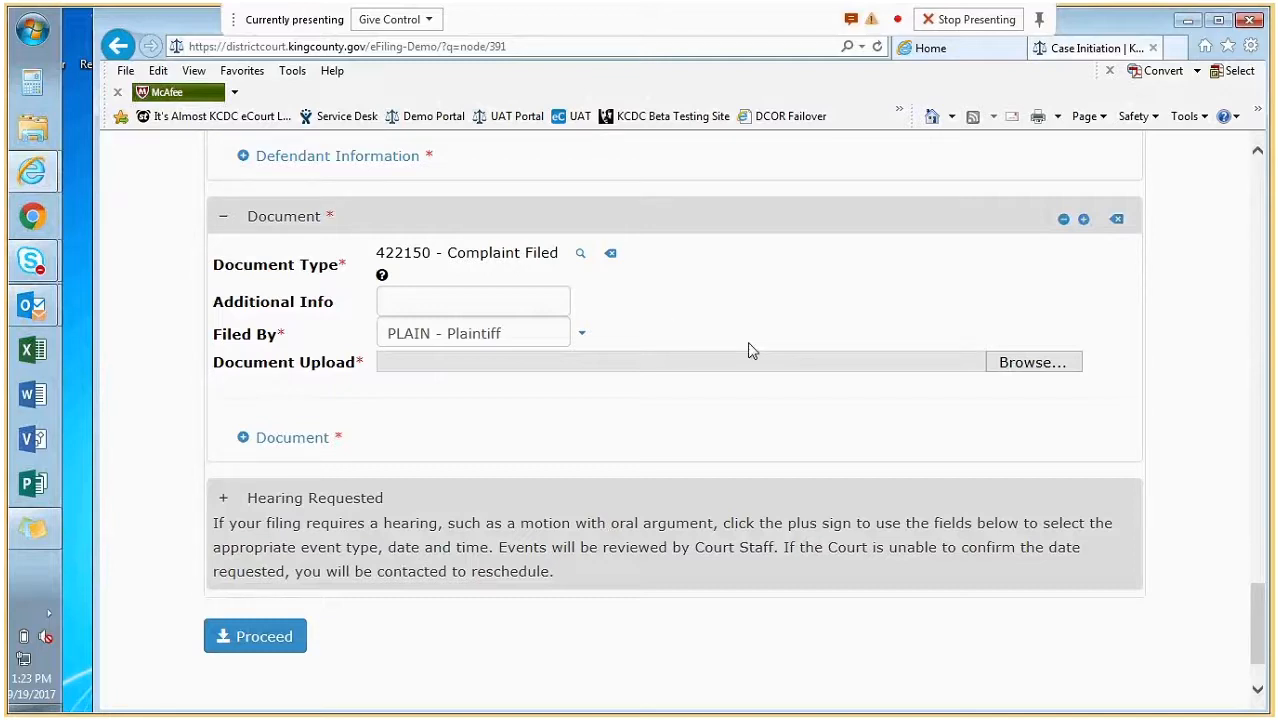
click(1028, 366)
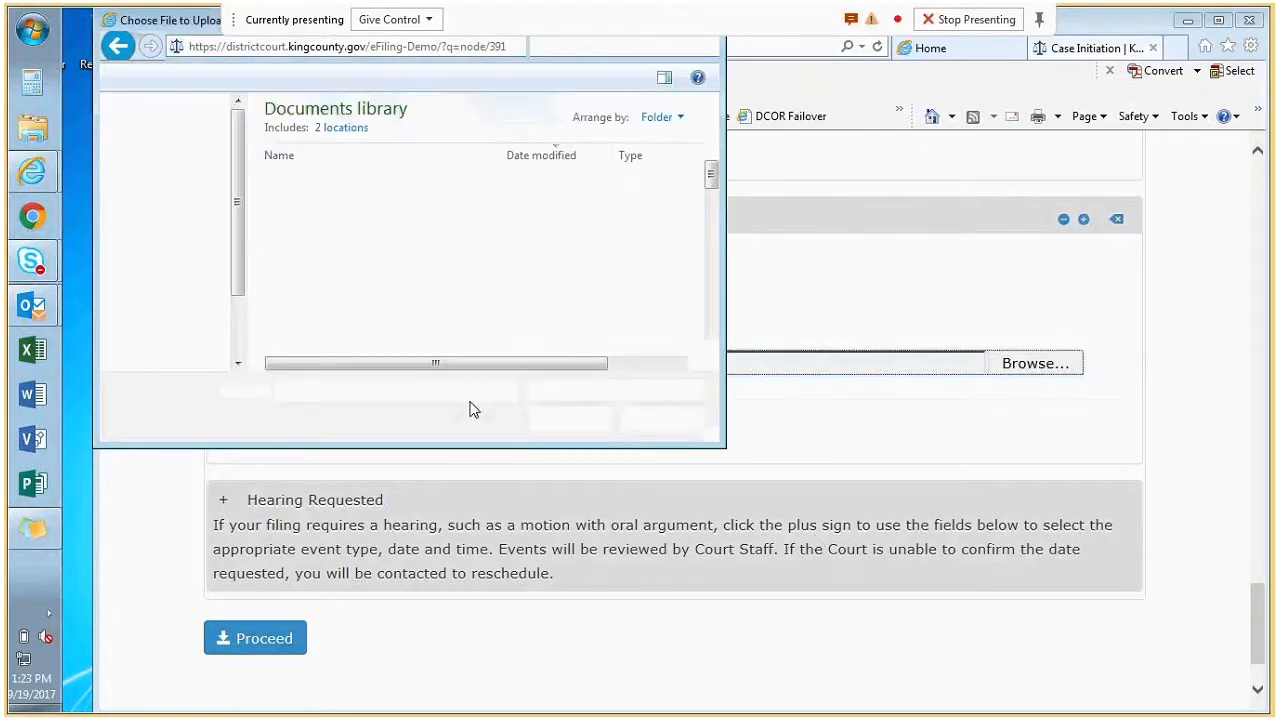
click(165, 130)
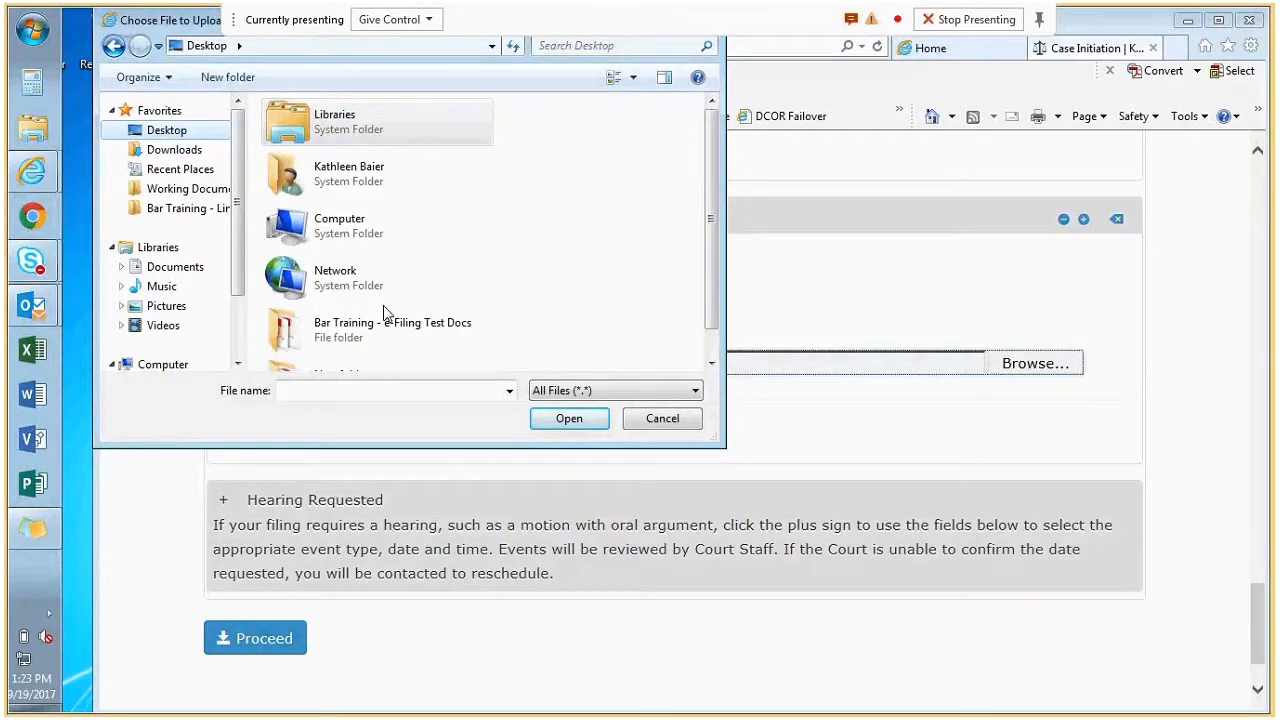
double_click(386, 322)
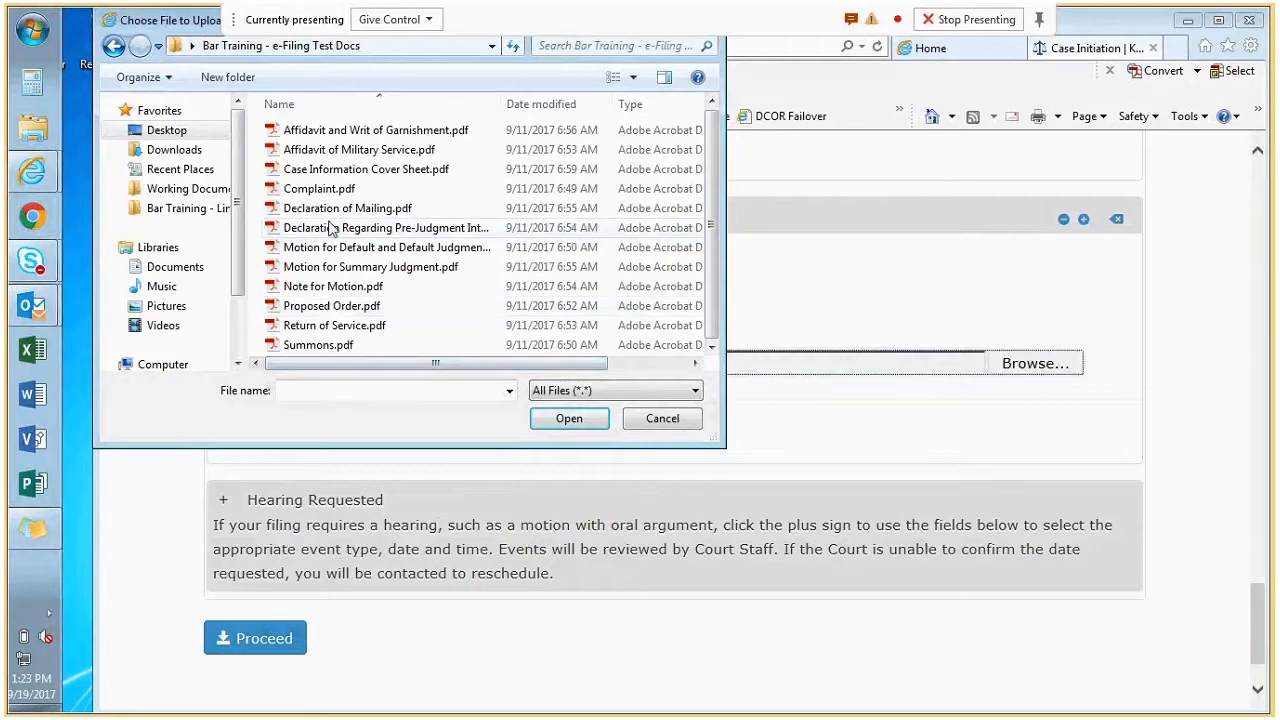
double_click(319, 189)
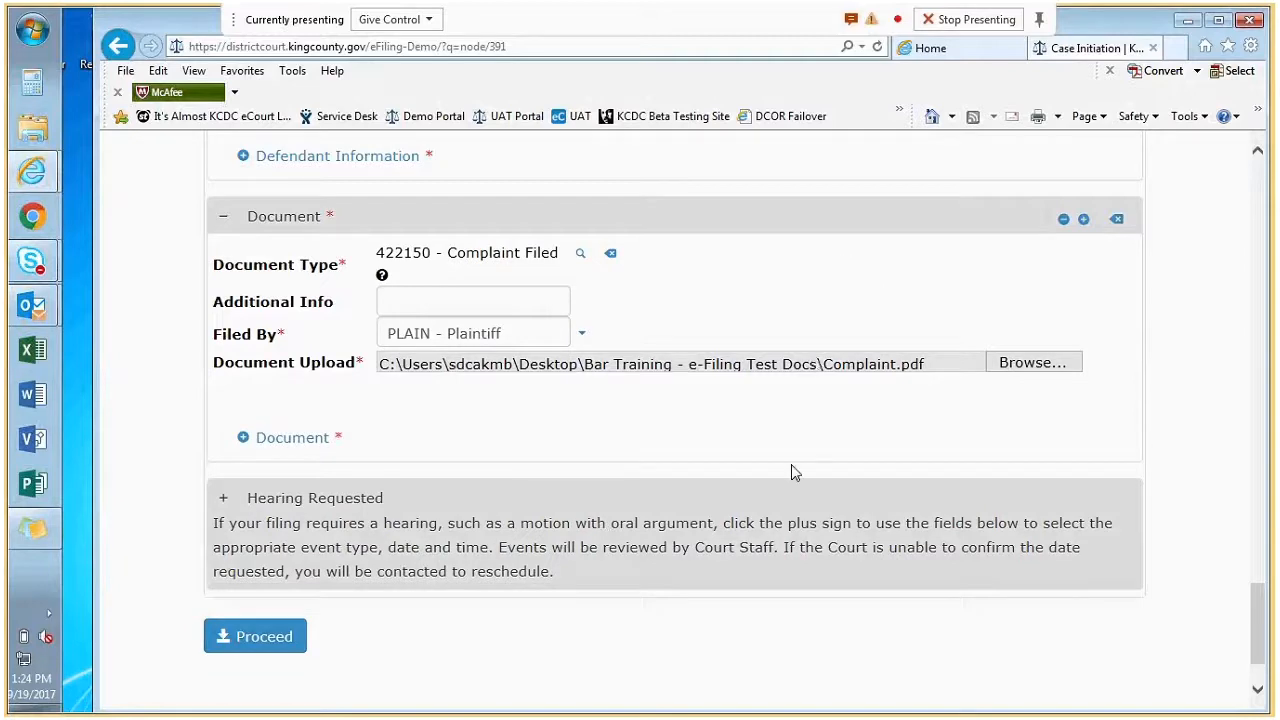
drag(746, 364, 706, 397)
Submit the completed case initiation form with Proceed.
click(725, 427)
click(236, 636)
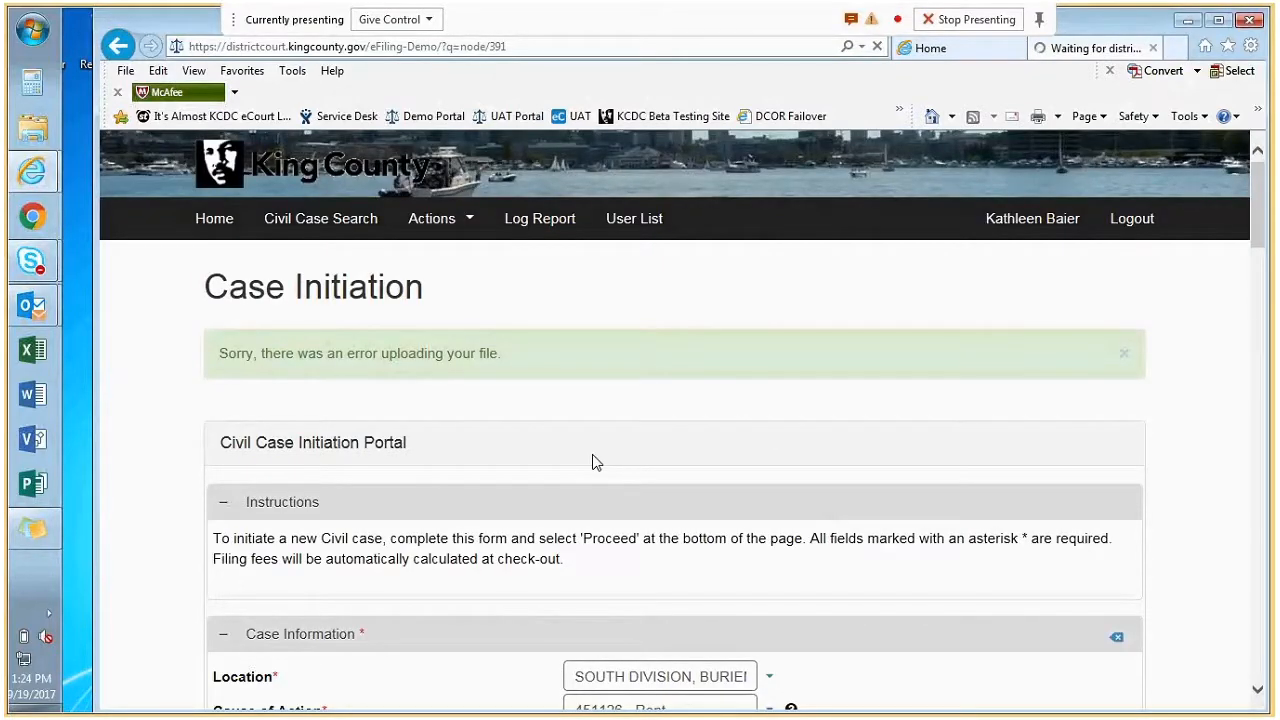
Dismiss the security warning, confirm Complaint.pdf is still attached, and resubmit the case.
click(1113, 690)
scroll(455, 515, down, 1)
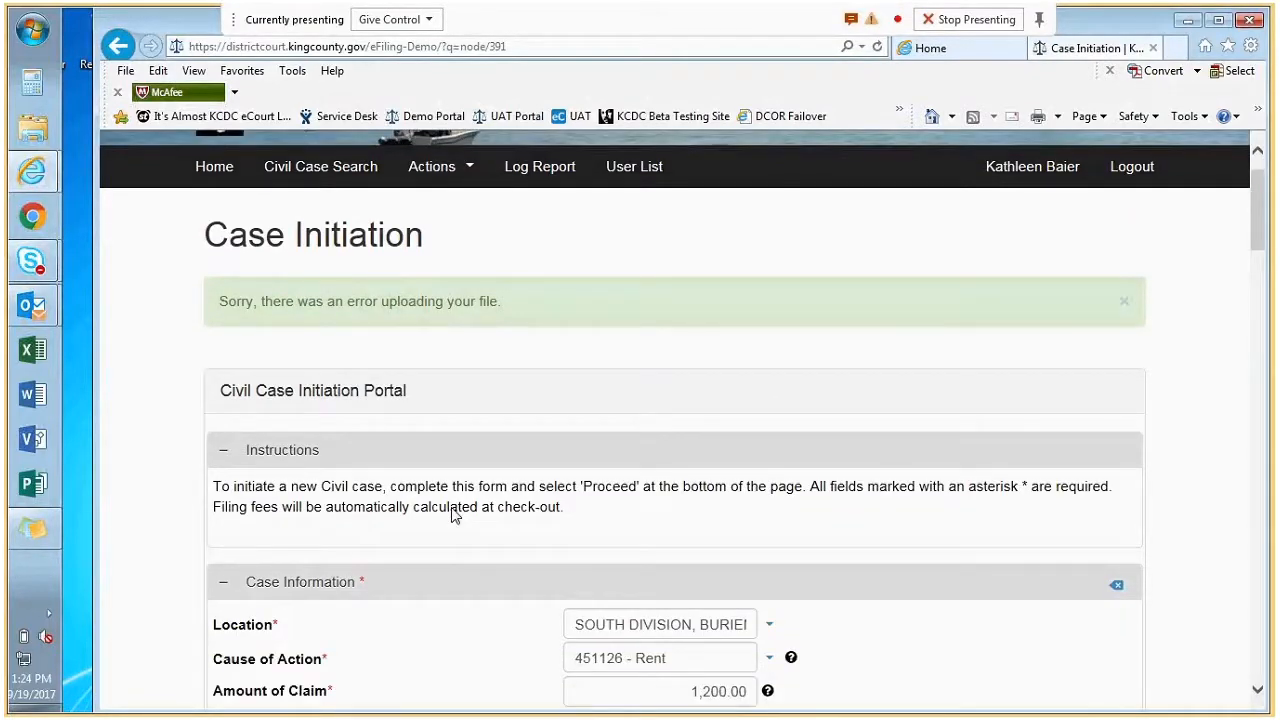
scroll(460, 500, down, 10)
scroll(463, 494, up, 11)
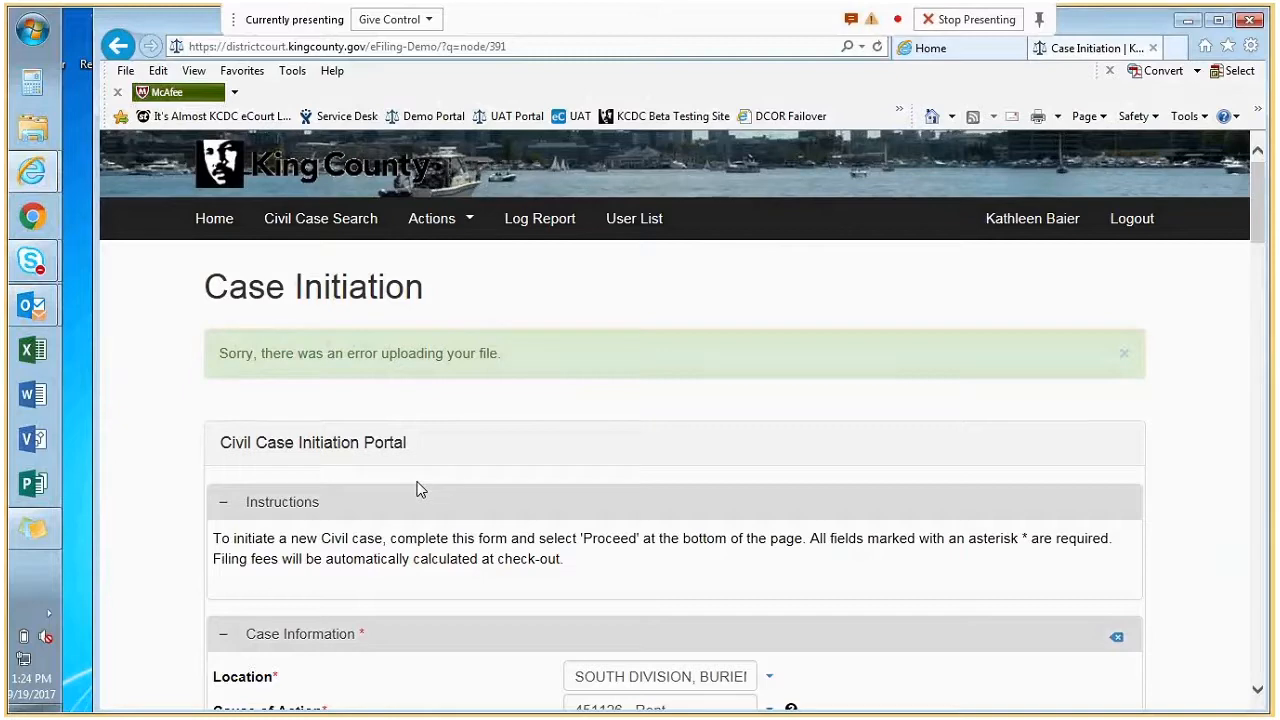
scroll(420, 489, down, 10)
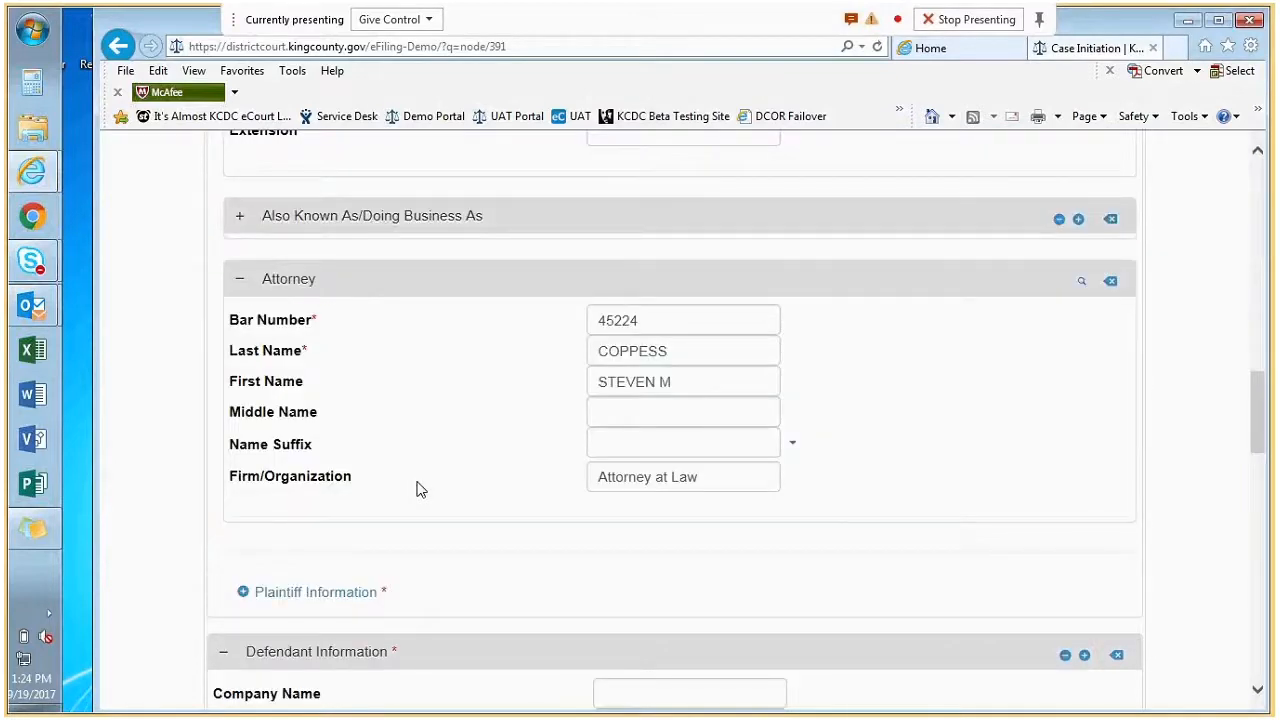
scroll(420, 489, down, 15)
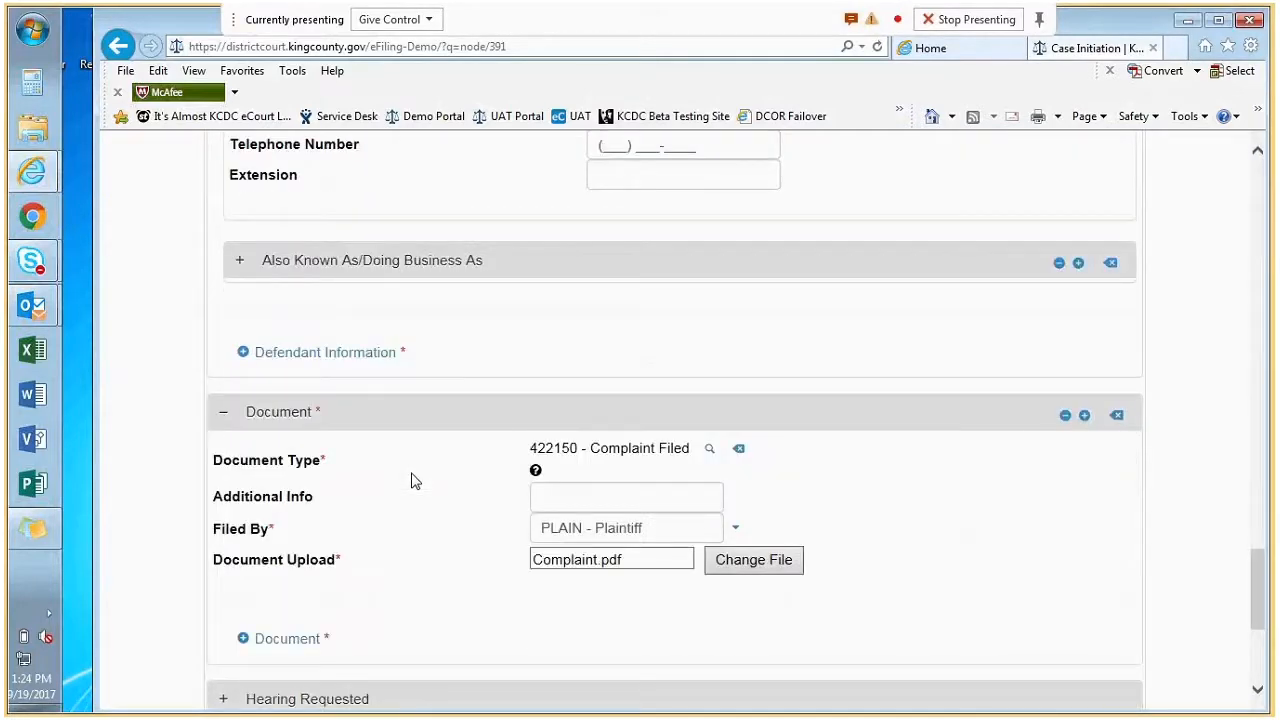
scroll(415, 481, down, 3)
click(245, 614)
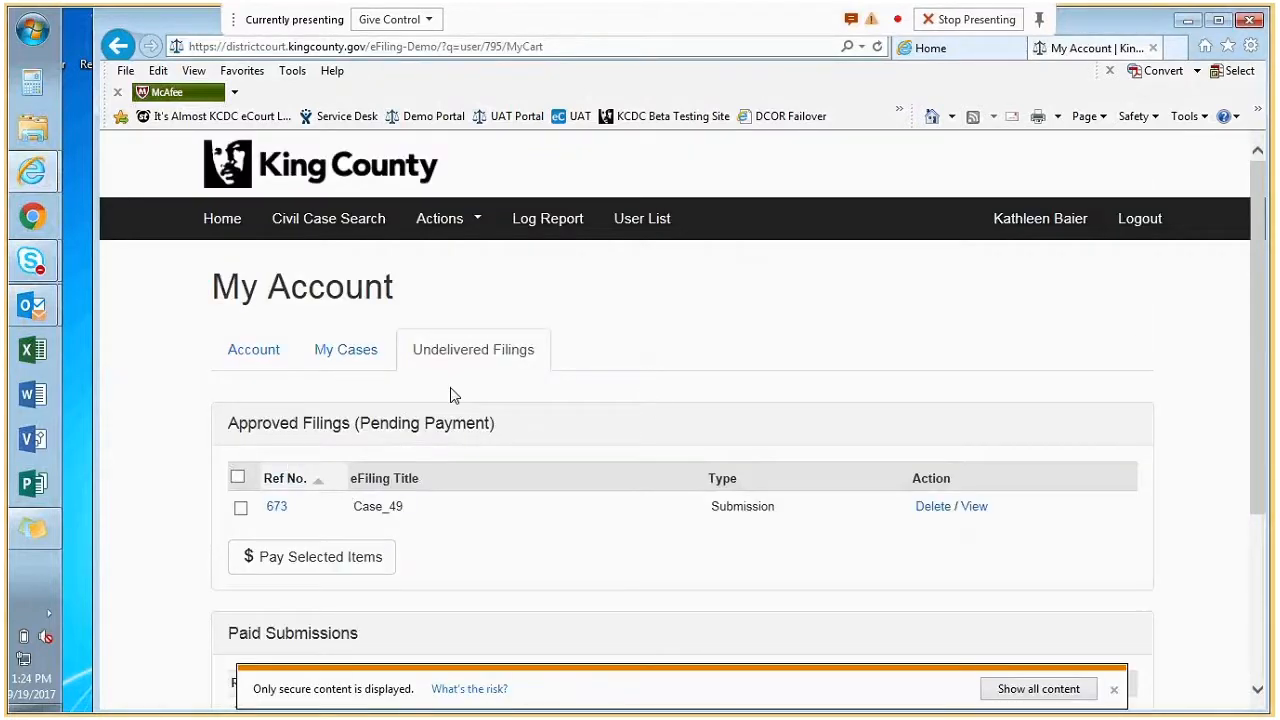
Select Case_49 under Undelivered Filings and pay it, bringing up its $83.00 payment page.
click(468, 352)
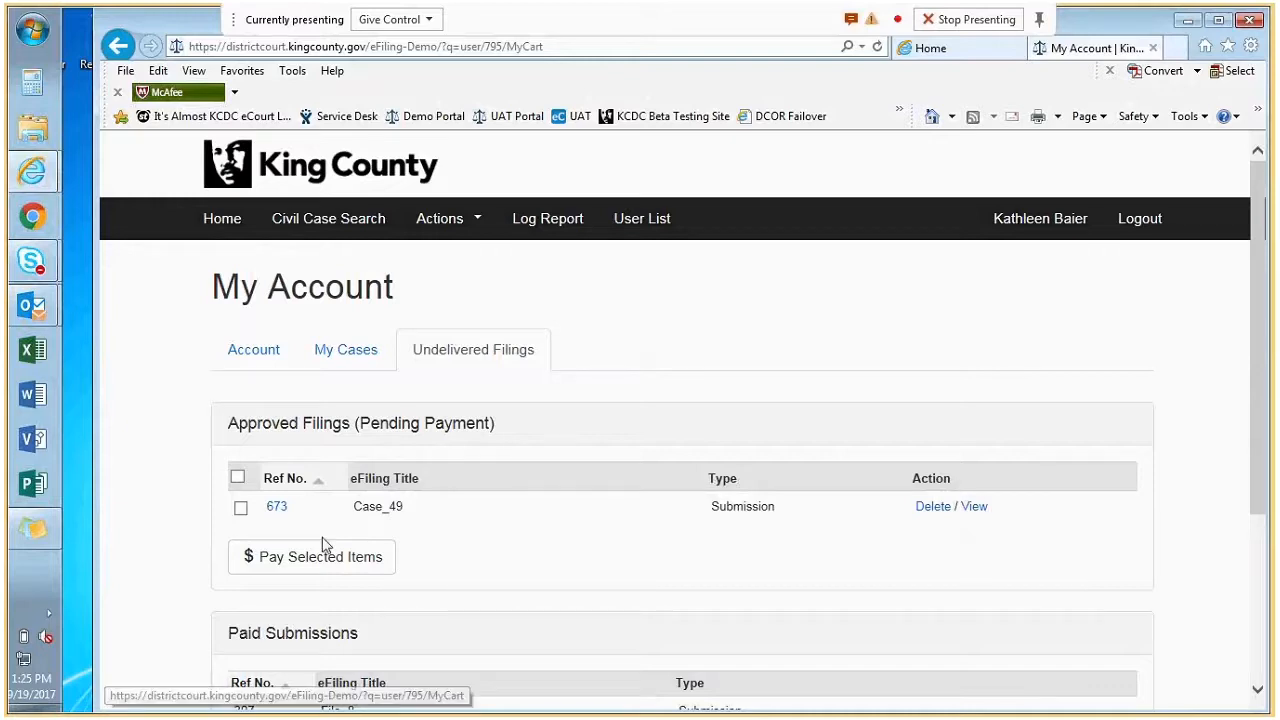
click(241, 510)
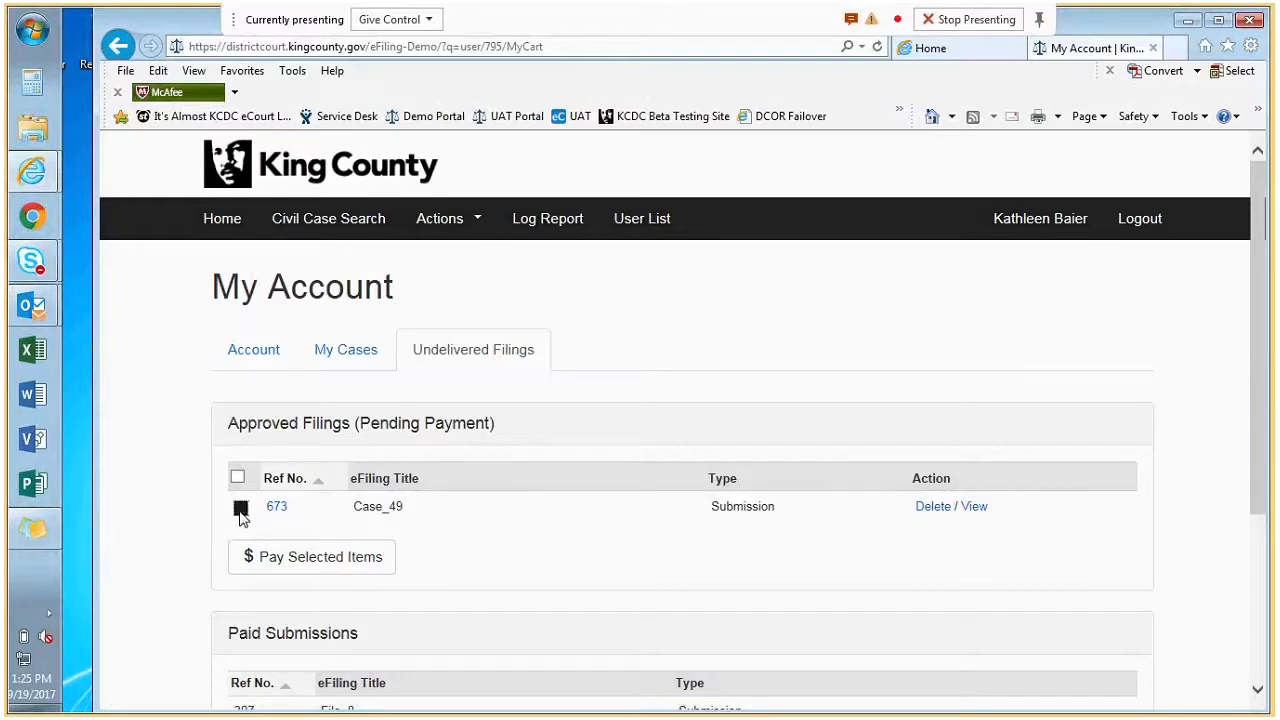
click(282, 566)
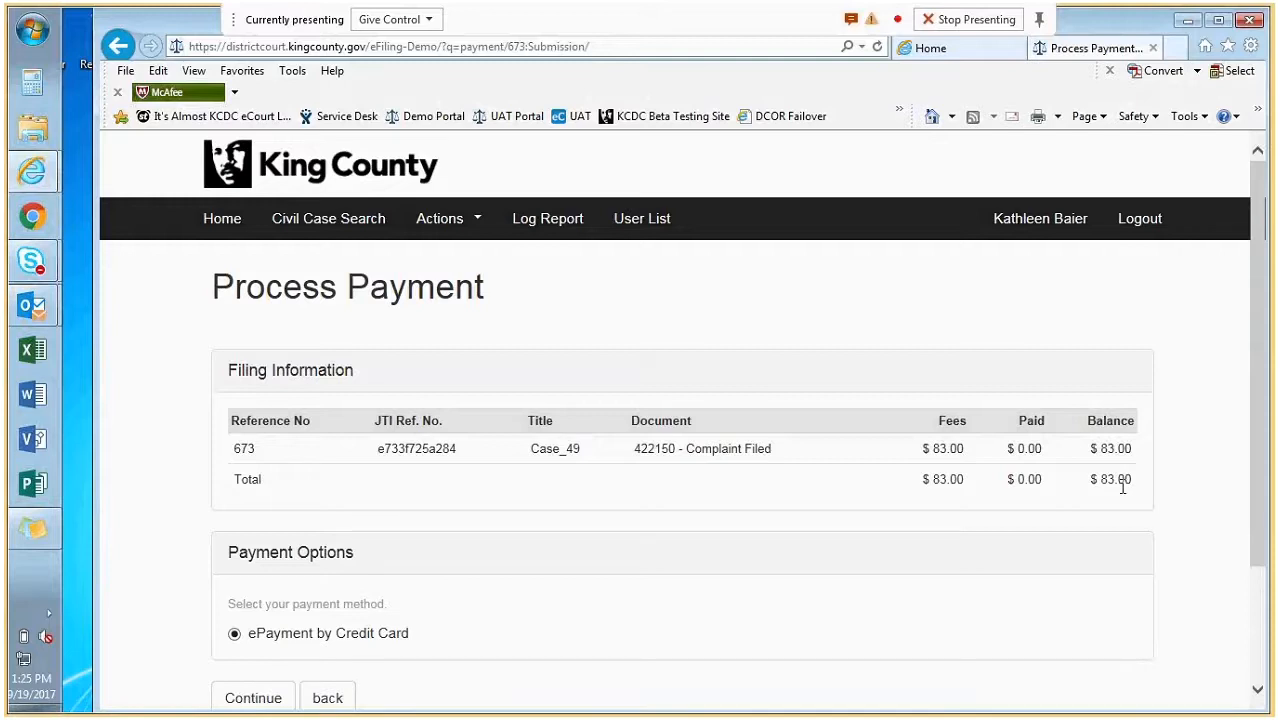
Continue with ePayment by Credit Card for Case_49's $83.00 balance.
scroll(1122, 487, down, 3)
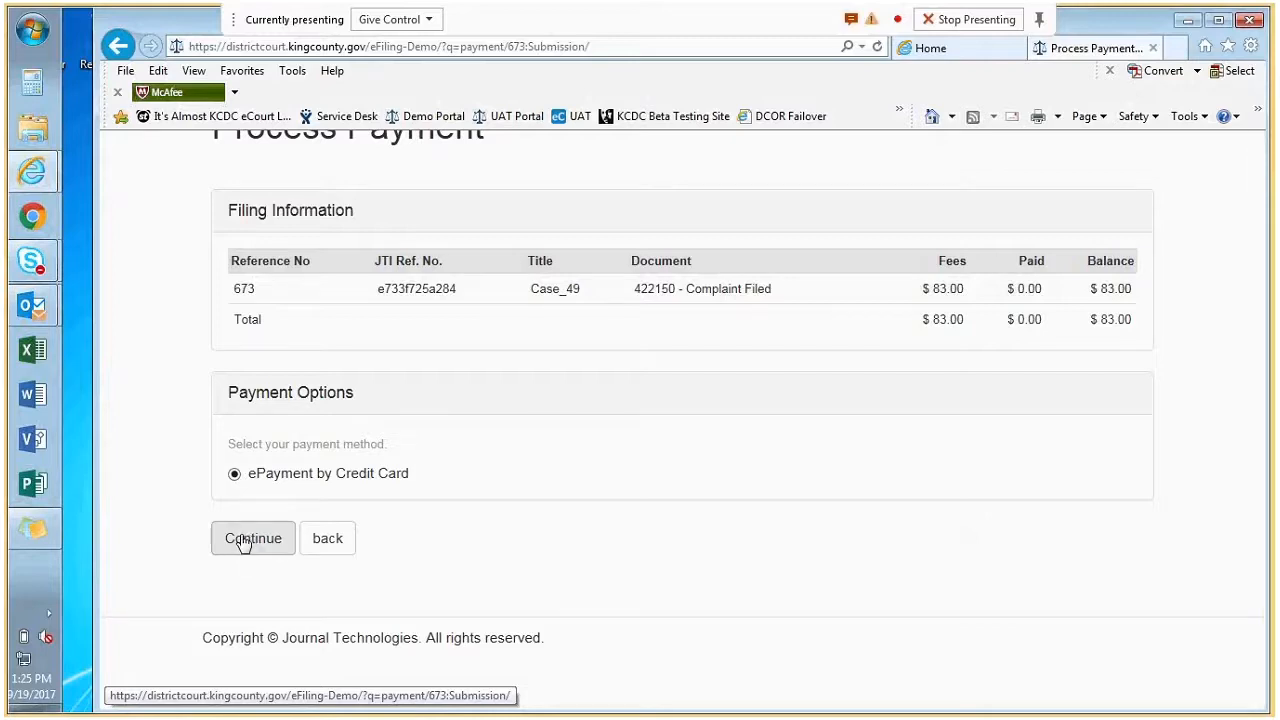
click(243, 537)
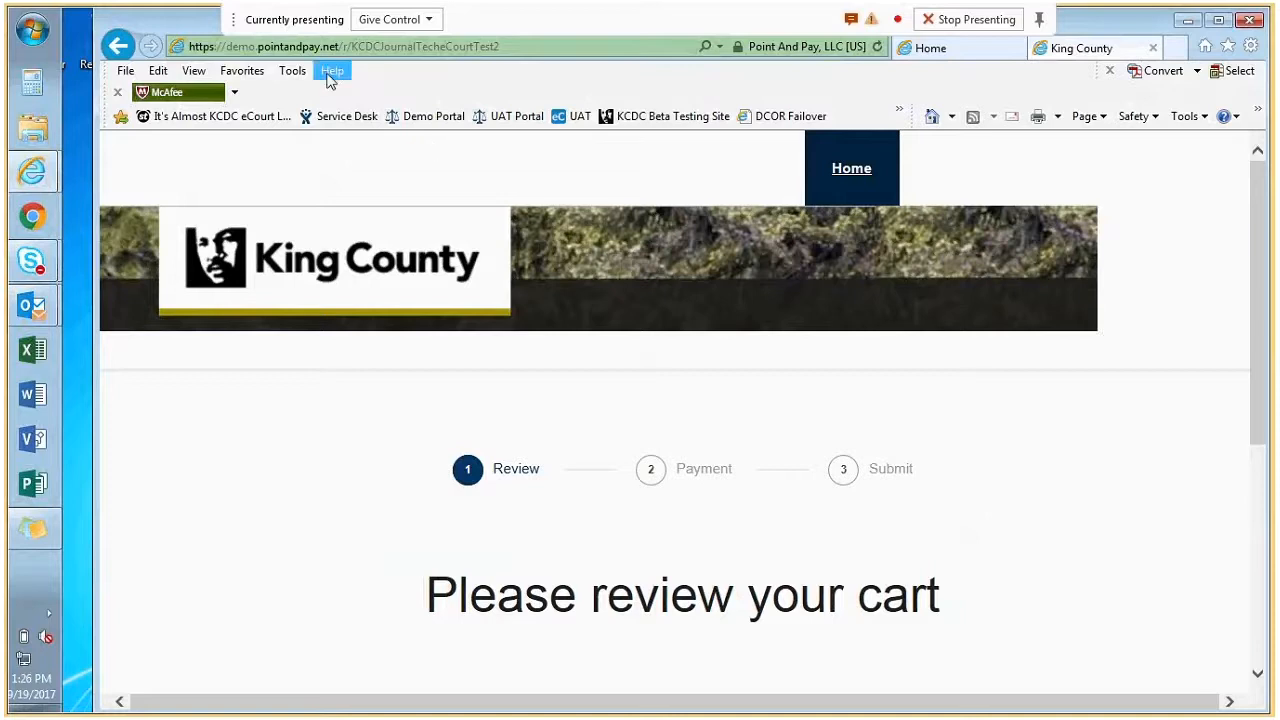
Move past the cart review and enter the name on card and the test card number.
key(ctrl)
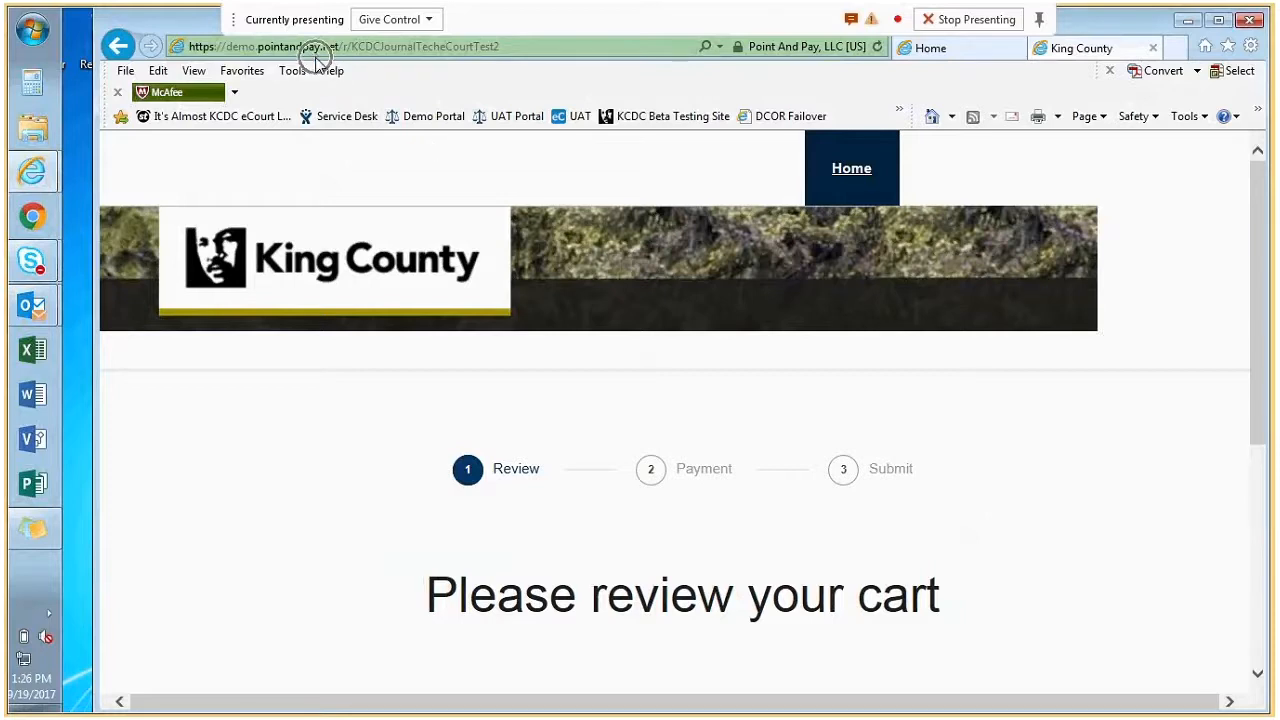
scroll(765, 514, down, 3)
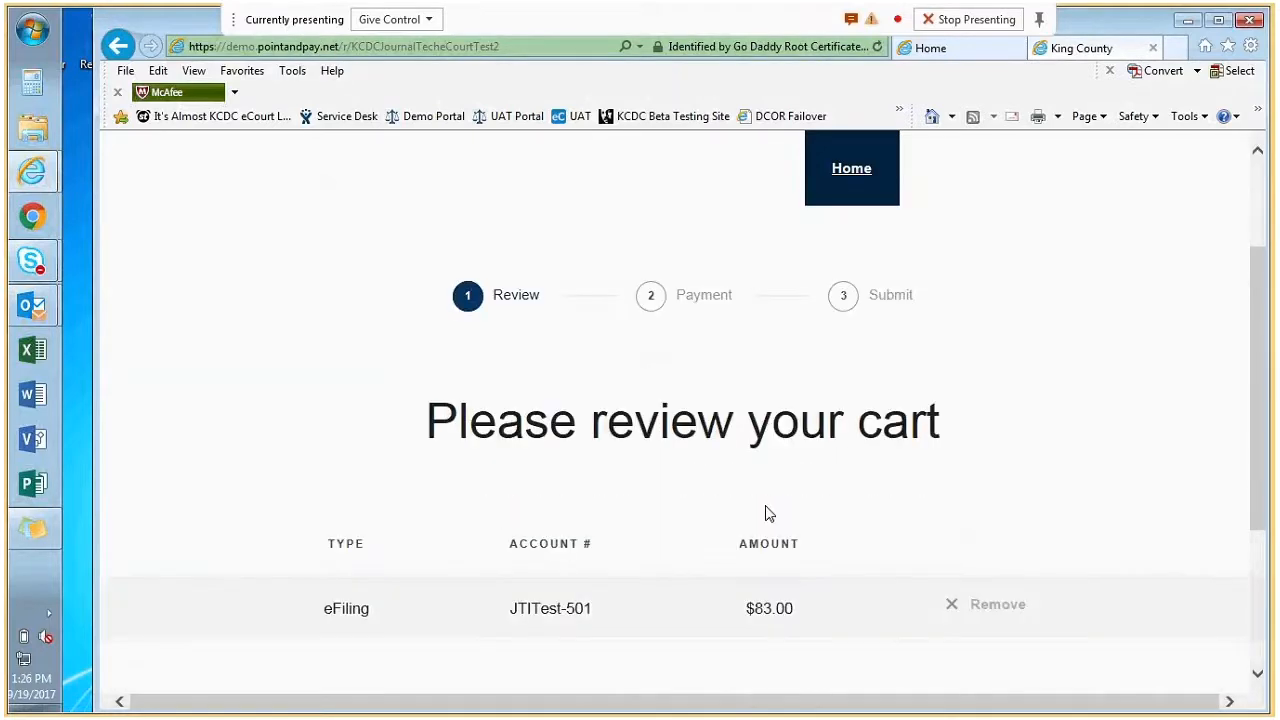
click(787, 598)
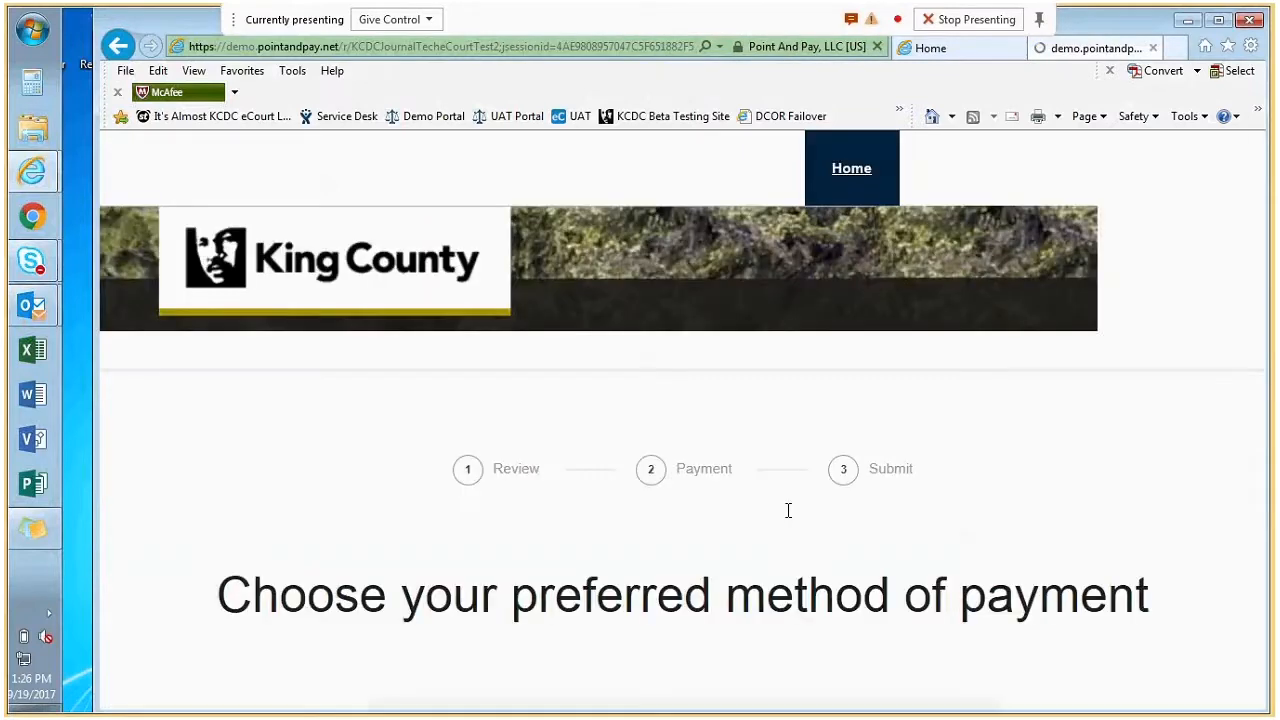
scroll(827, 496, down, 1)
scroll(629, 459, down, 2)
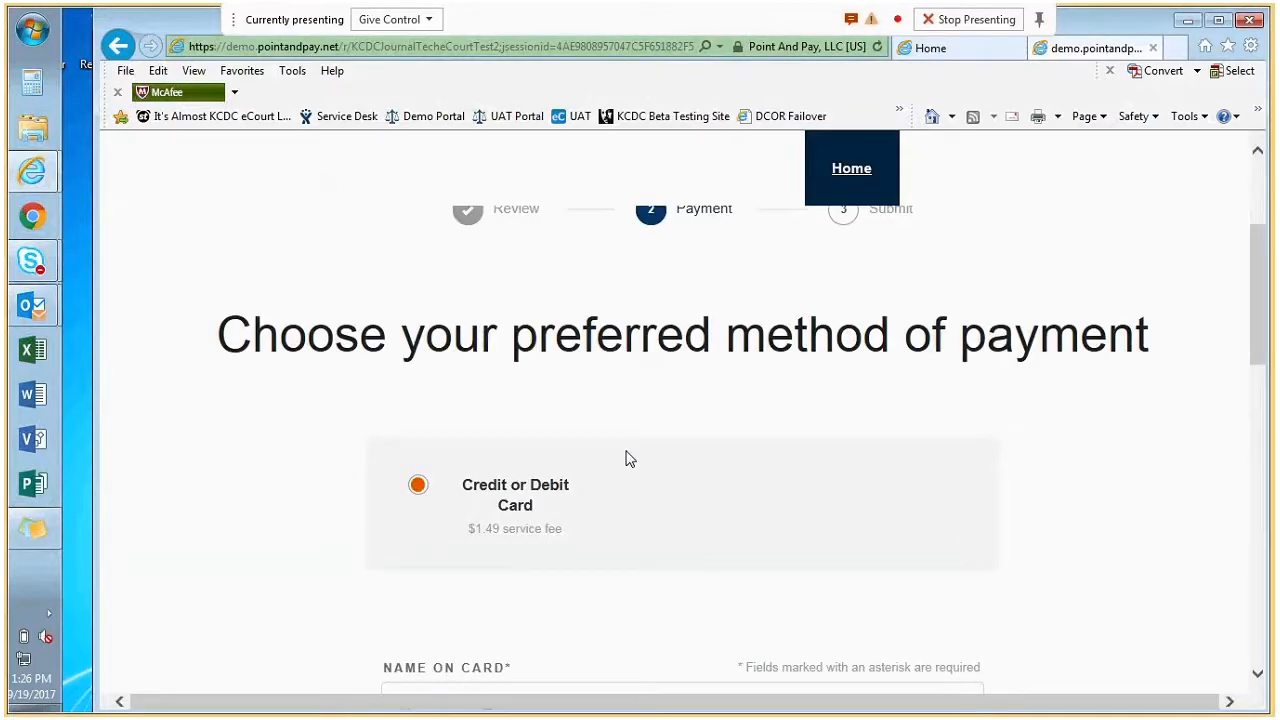
scroll(629, 459, down, 1)
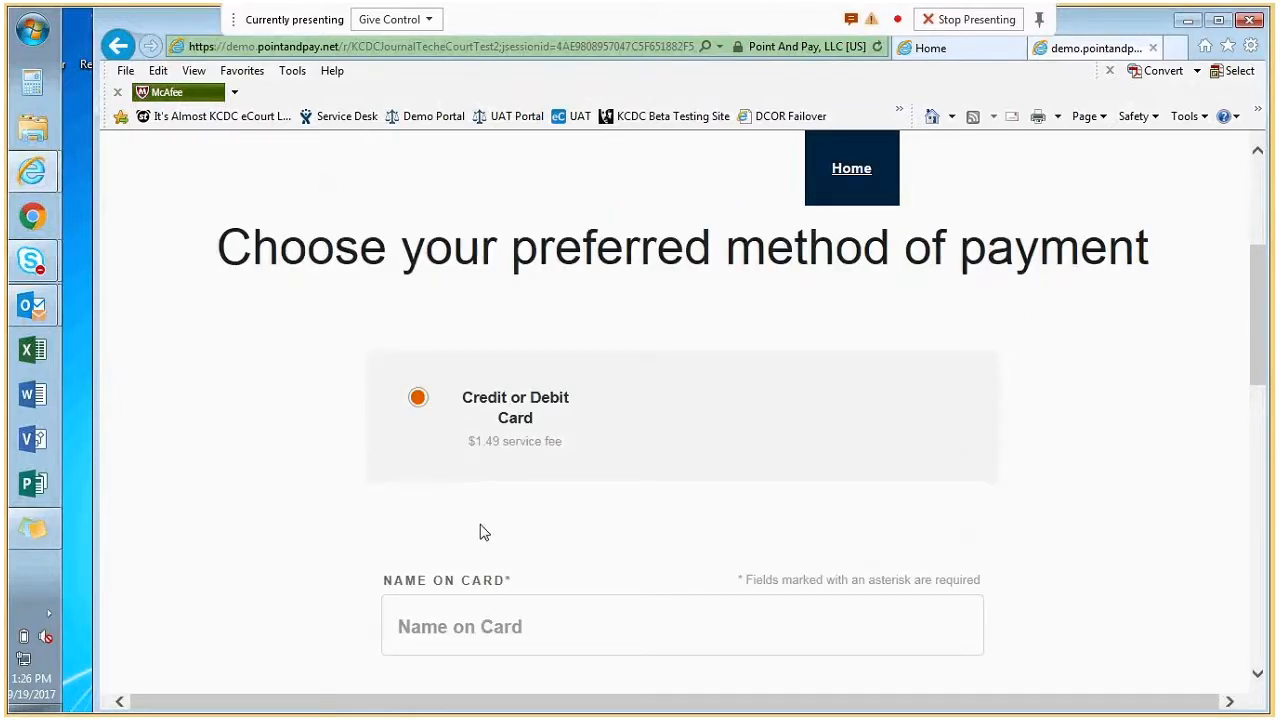
scroll(480, 532, down, 2)
click(494, 451)
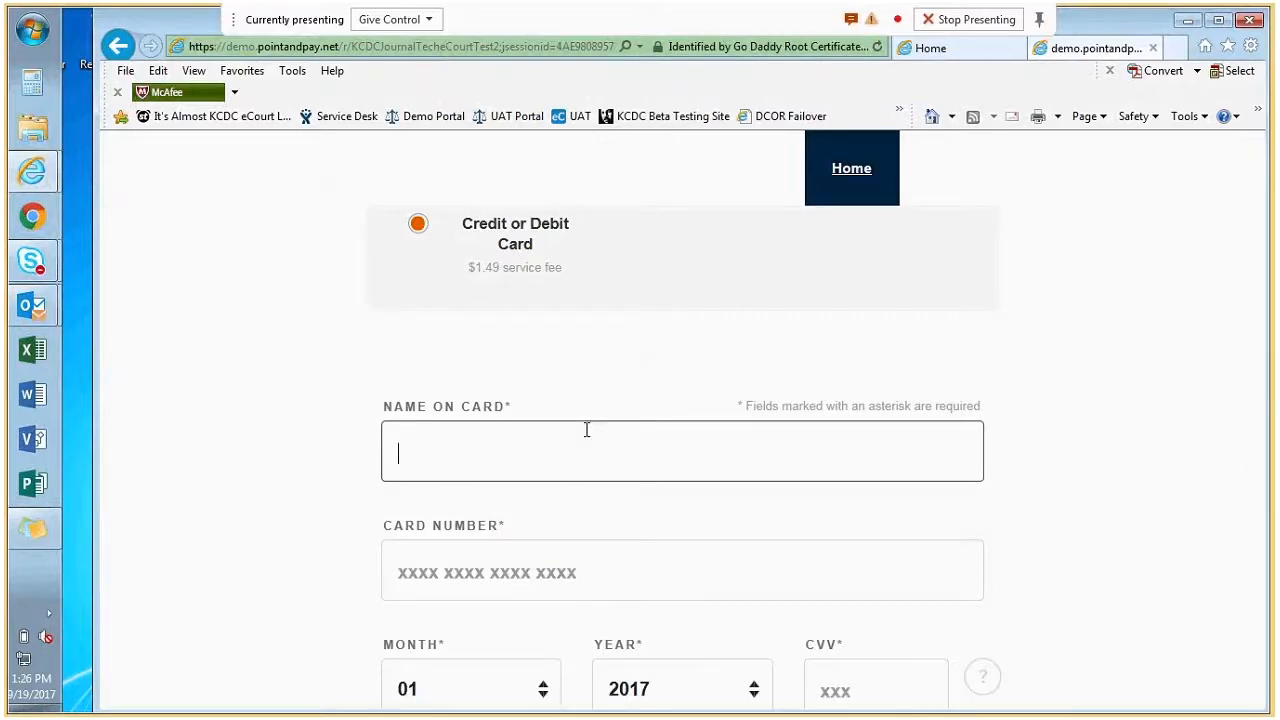
text(Test User)
key(Tab)
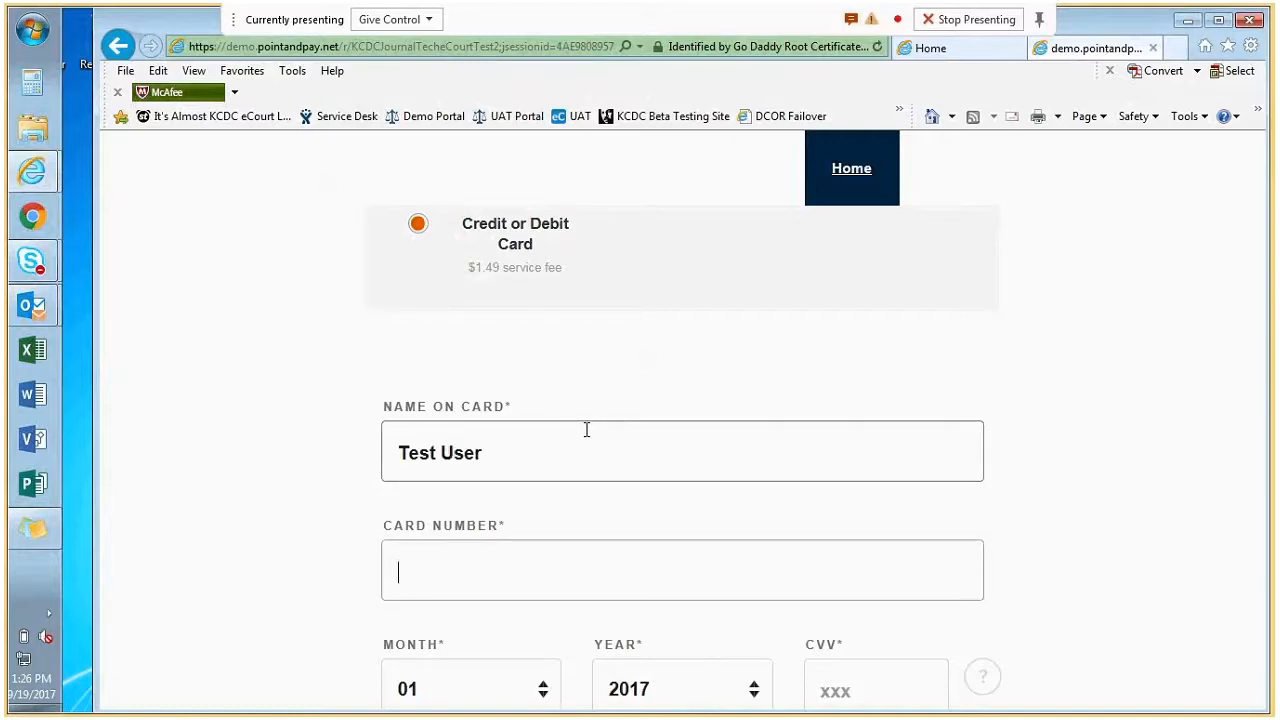
text(4)
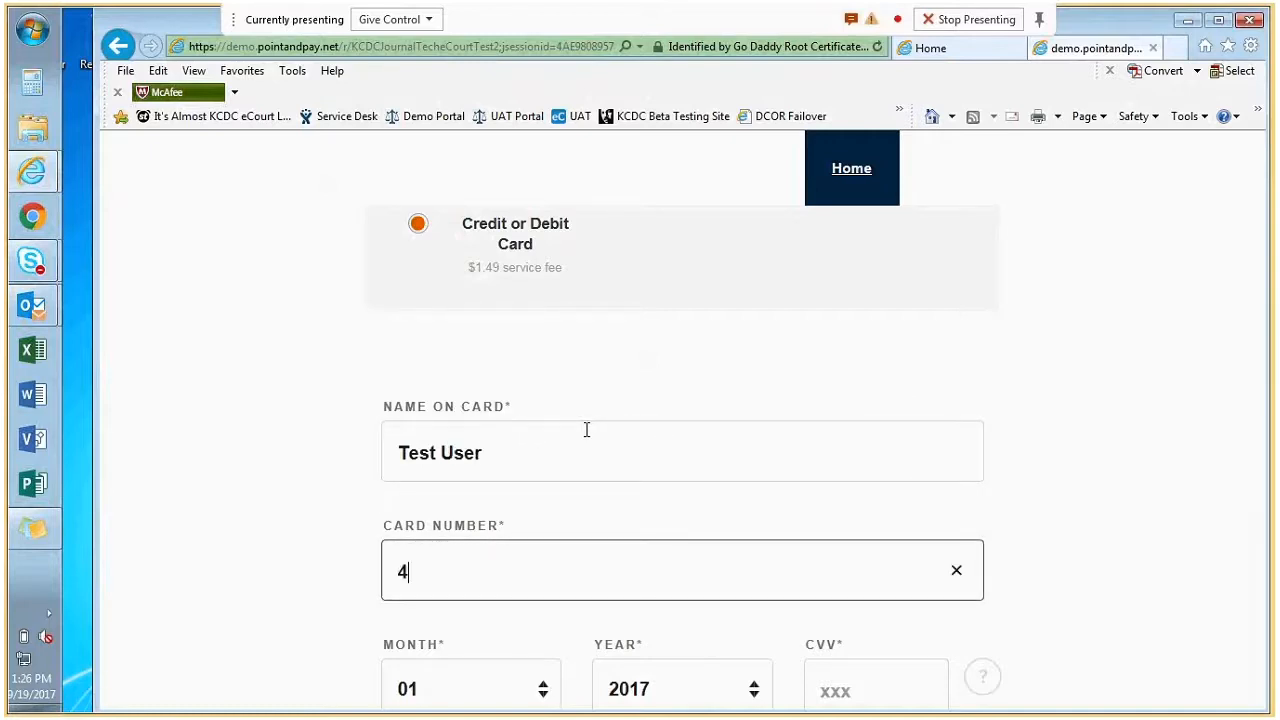
text(11111111111)
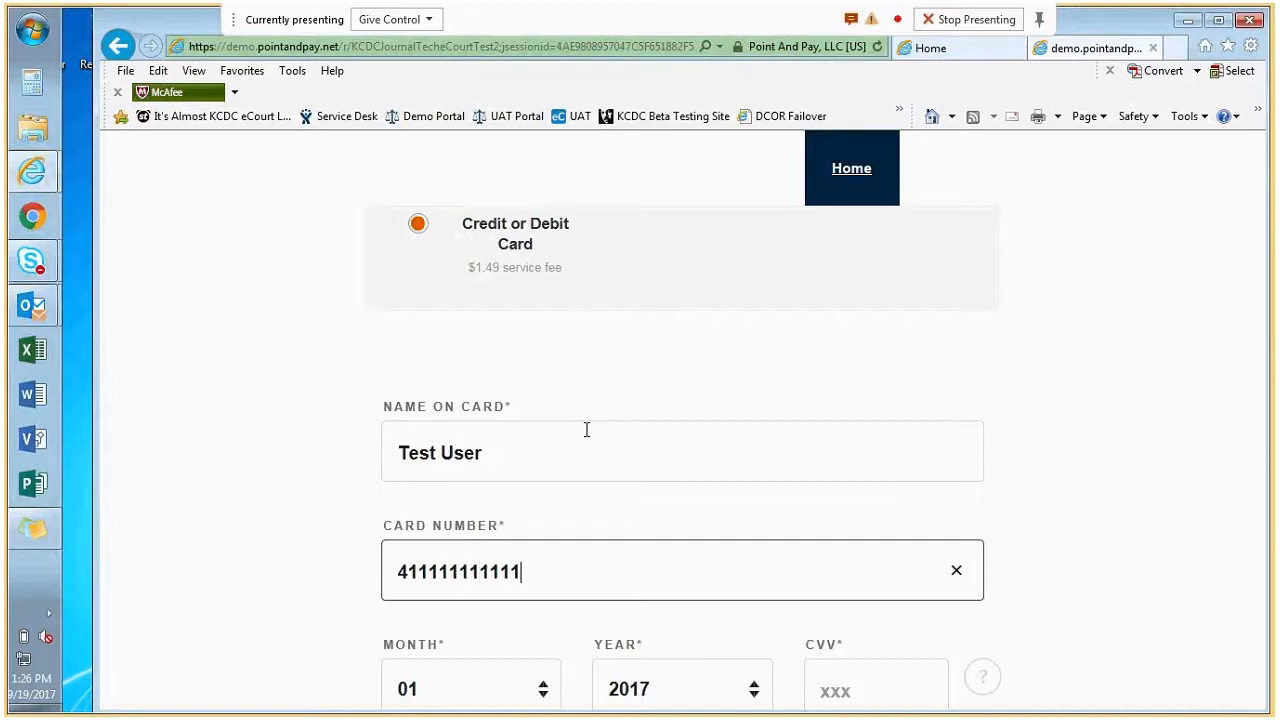
text(1111)
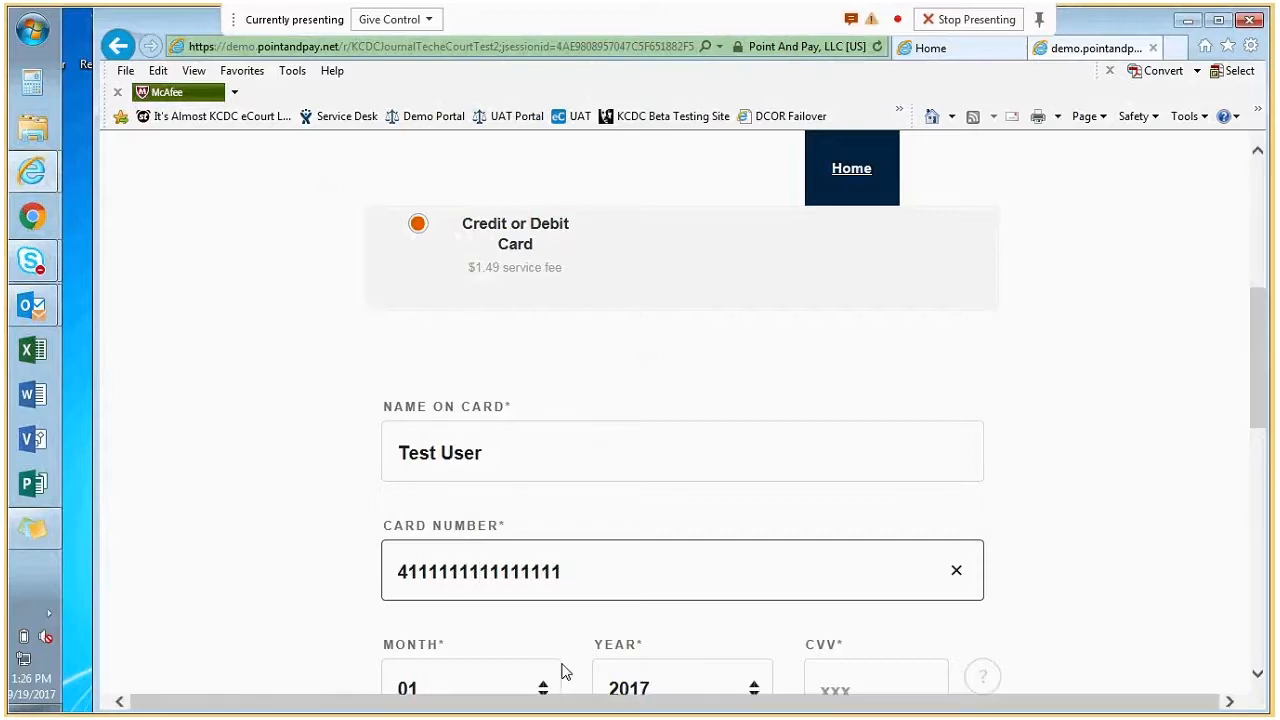
Set the card expiry to 12/2019 and enter the card security code.
click(543, 690)
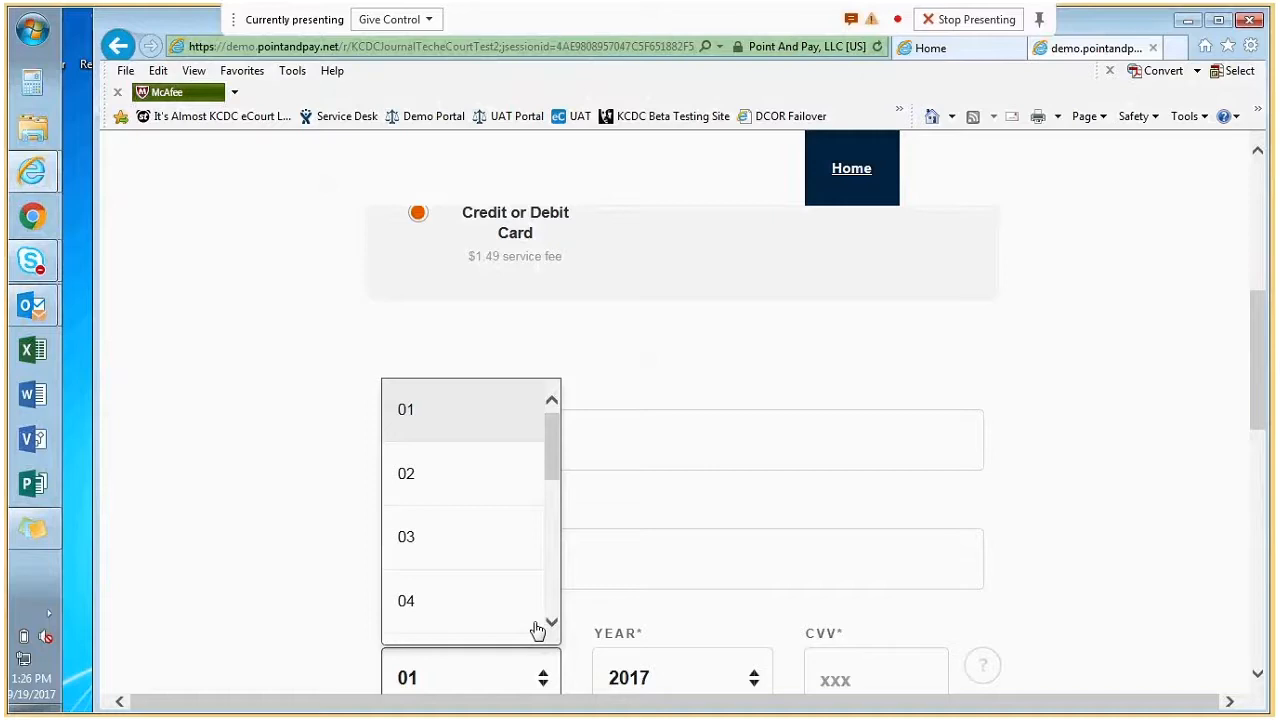
scroll(449, 620, down, 4)
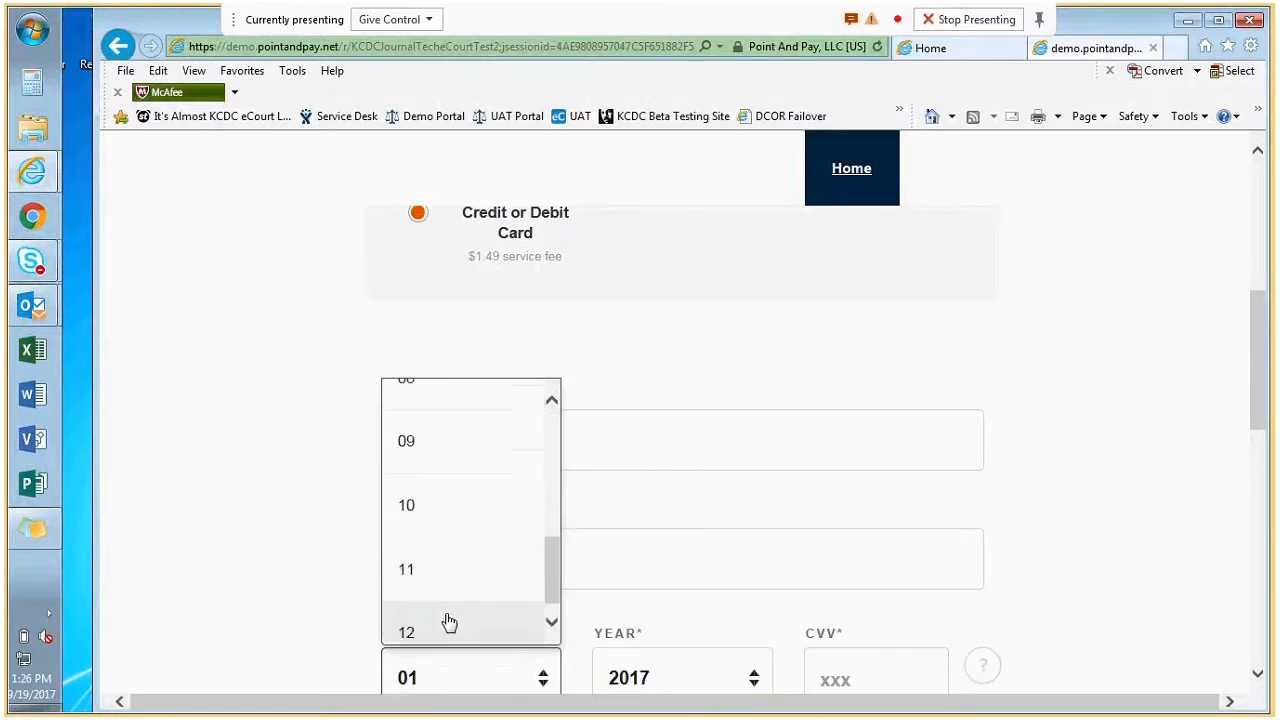
click(449, 622)
scroll(958, 542, down, 3)
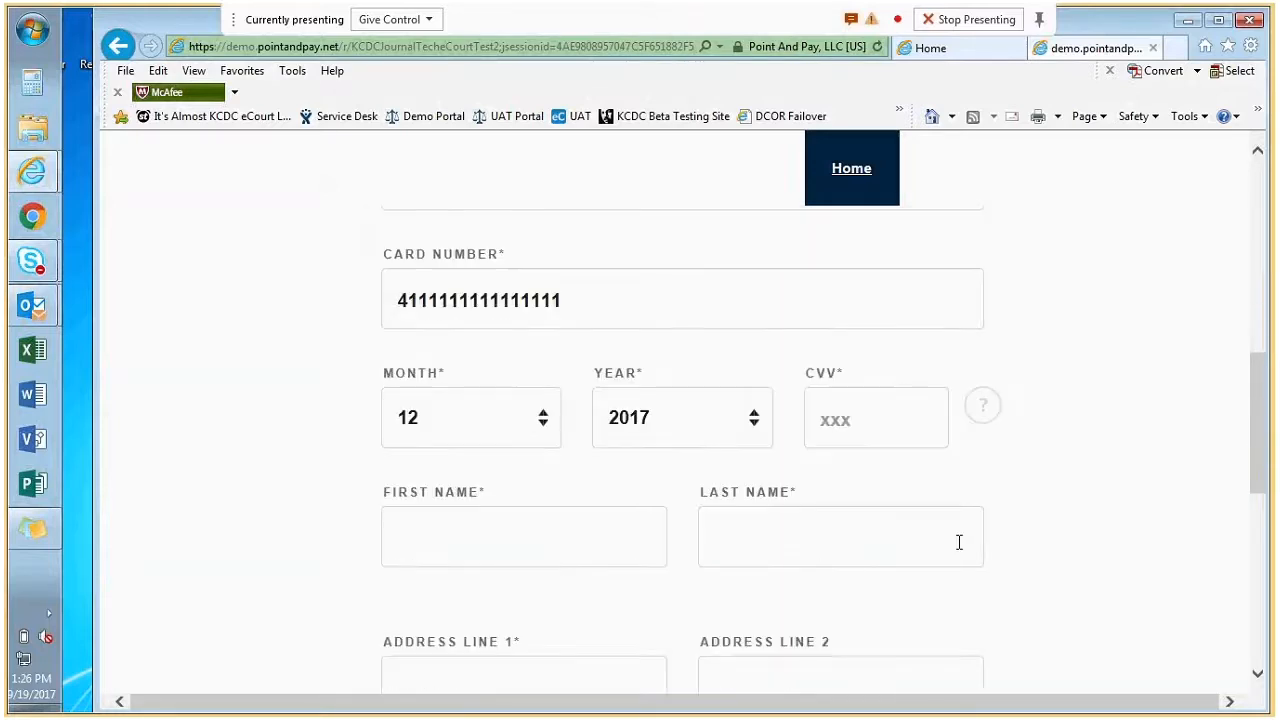
click(763, 434)
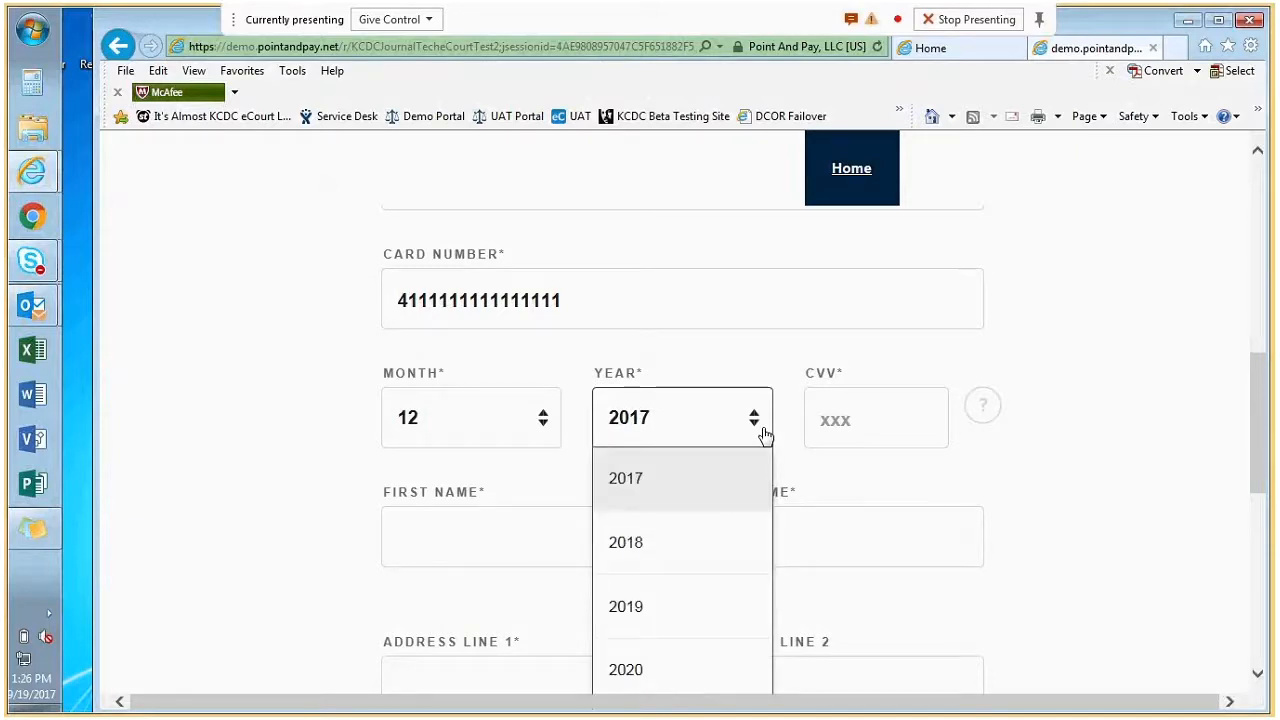
click(730, 620)
click(841, 421)
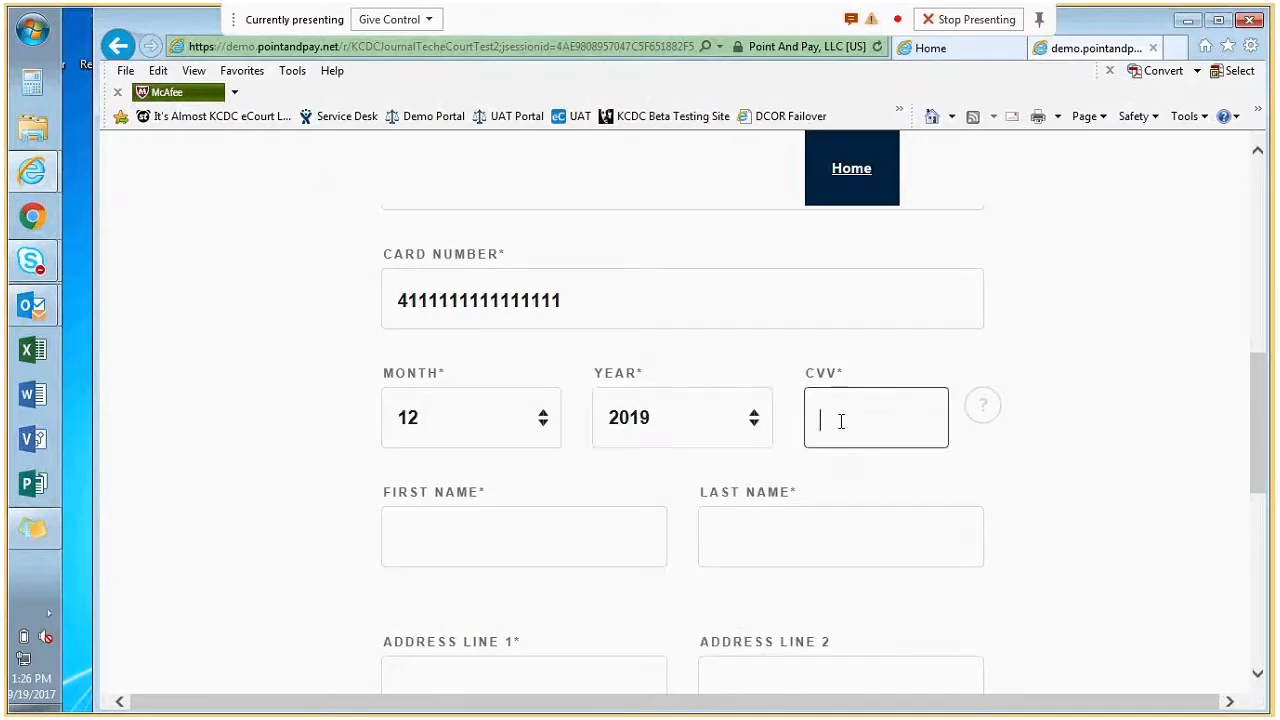
text(123)
click(573, 536)
scroll(566, 523, down, 1)
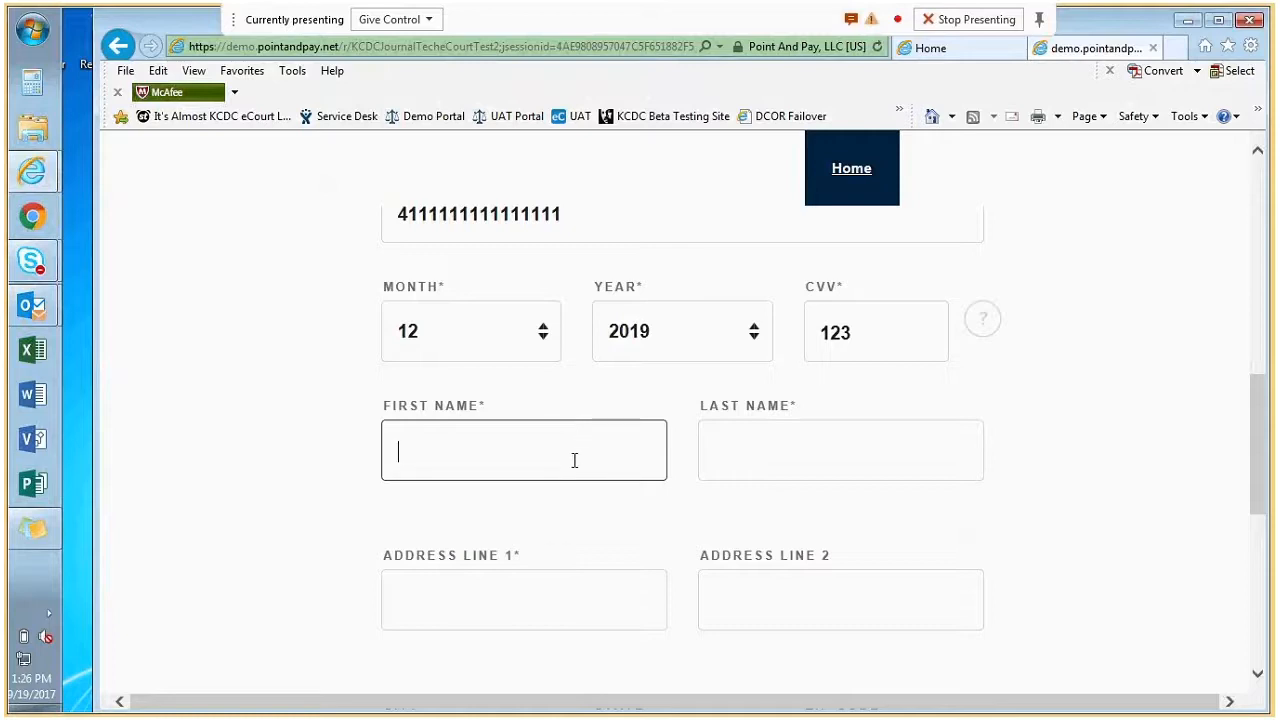
Enter the cardholder's first and last name, billing street, city, Washington as state, and zip code.
text(Kathleen)
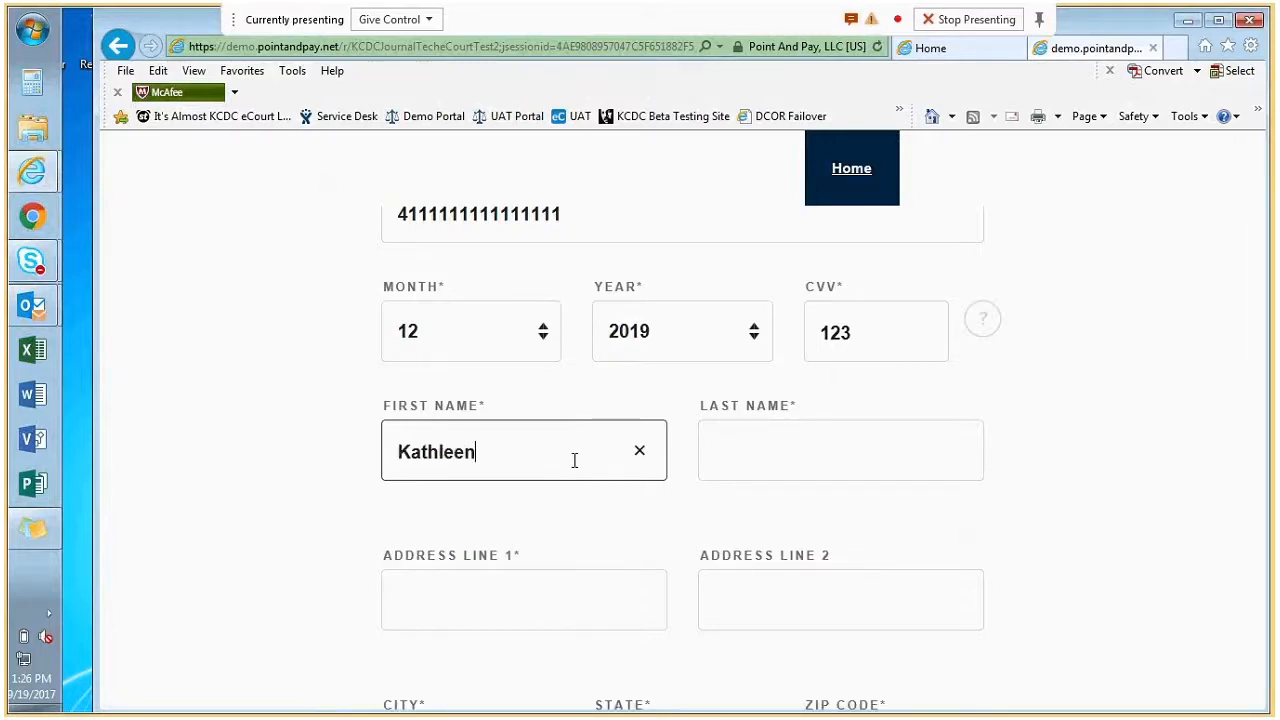
key(Tab)
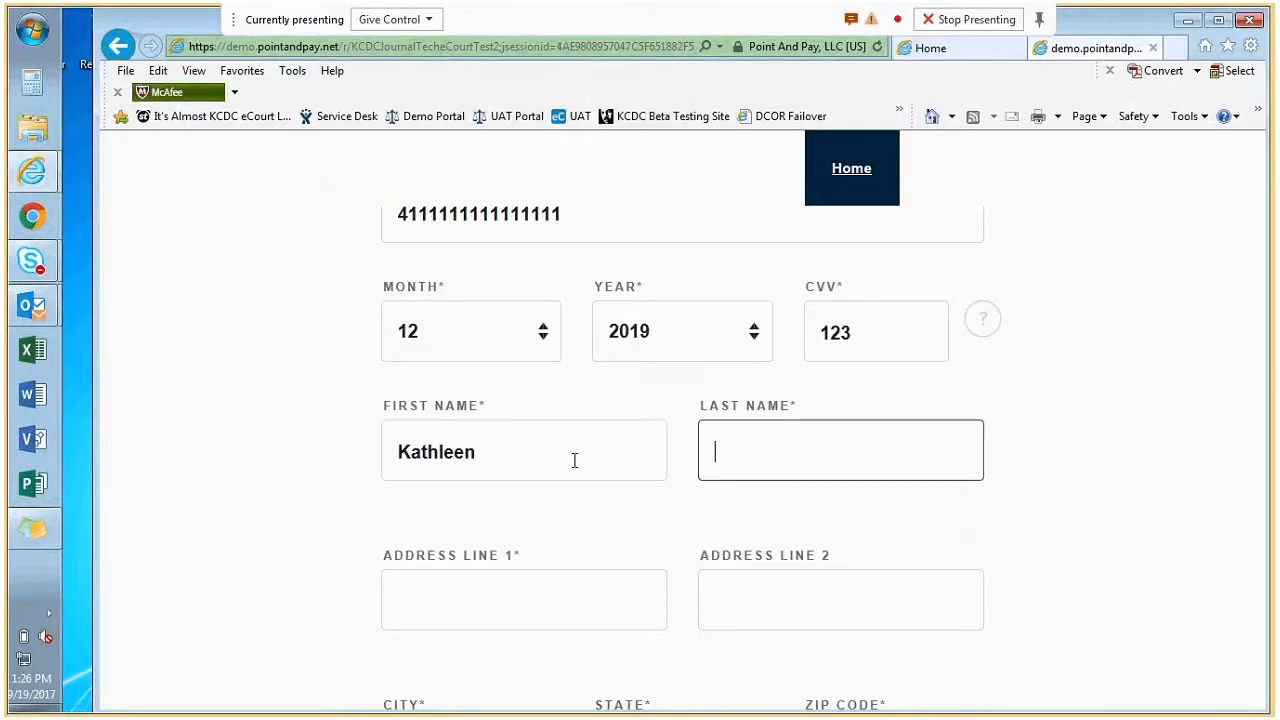
text(Test)
key(Tab)
text(123)
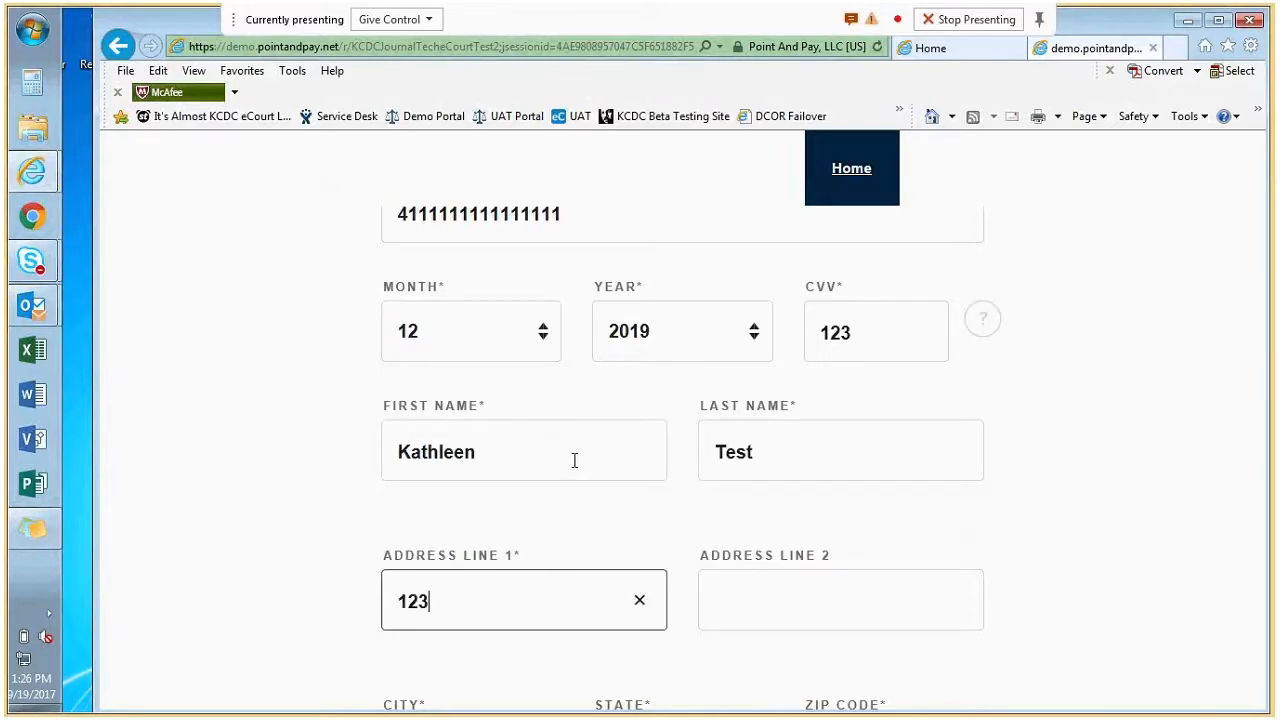
text( Main St)
key(Tab)
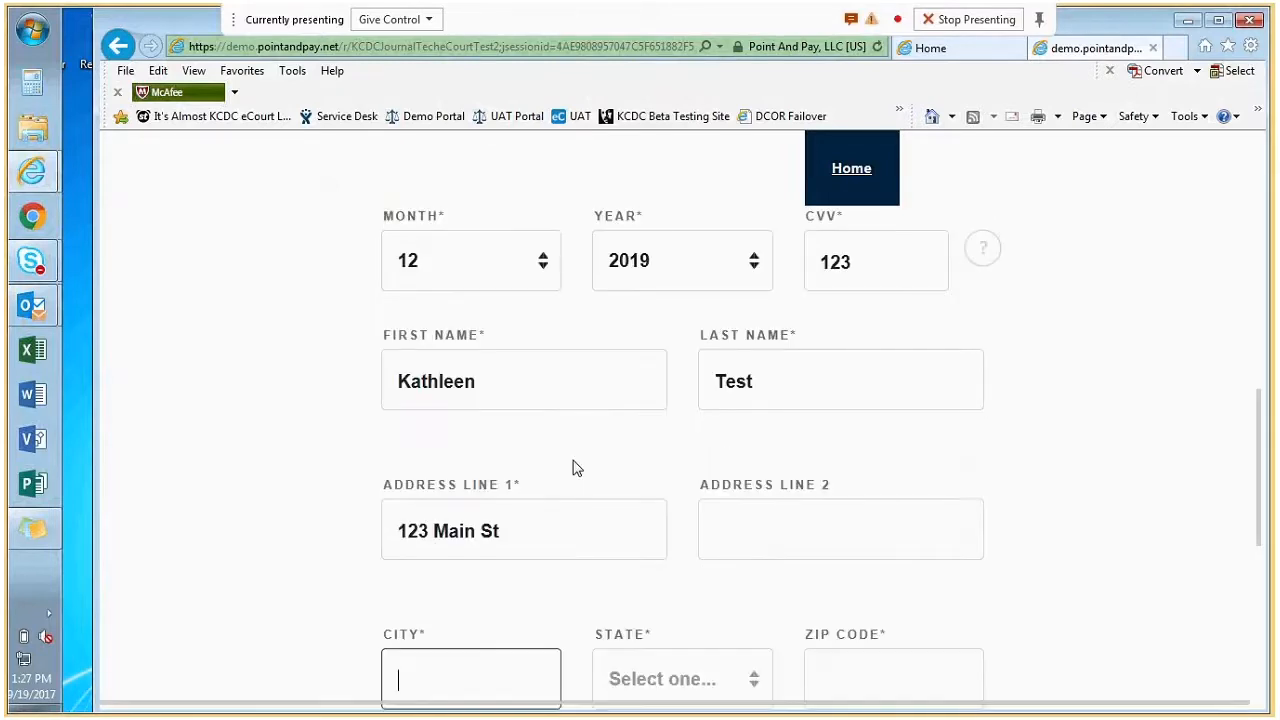
text(Seattle)
key(Tab)
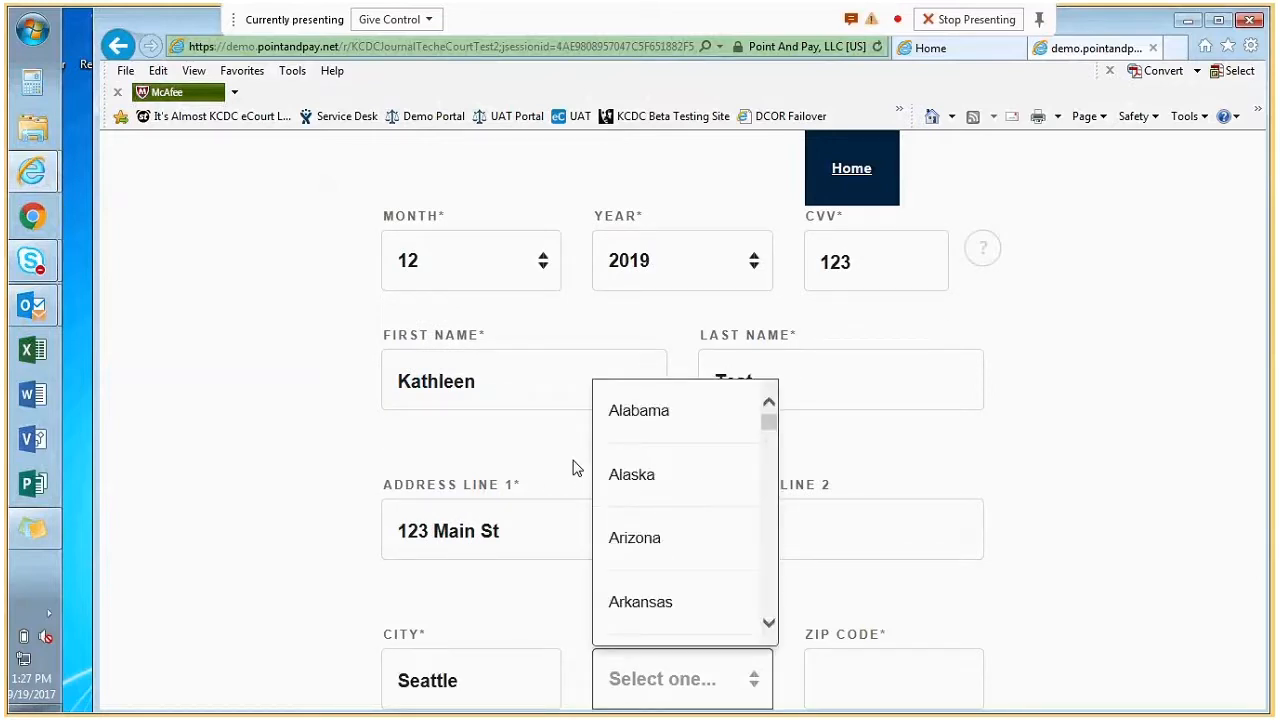
text(w)
key(Tab)
text(98)
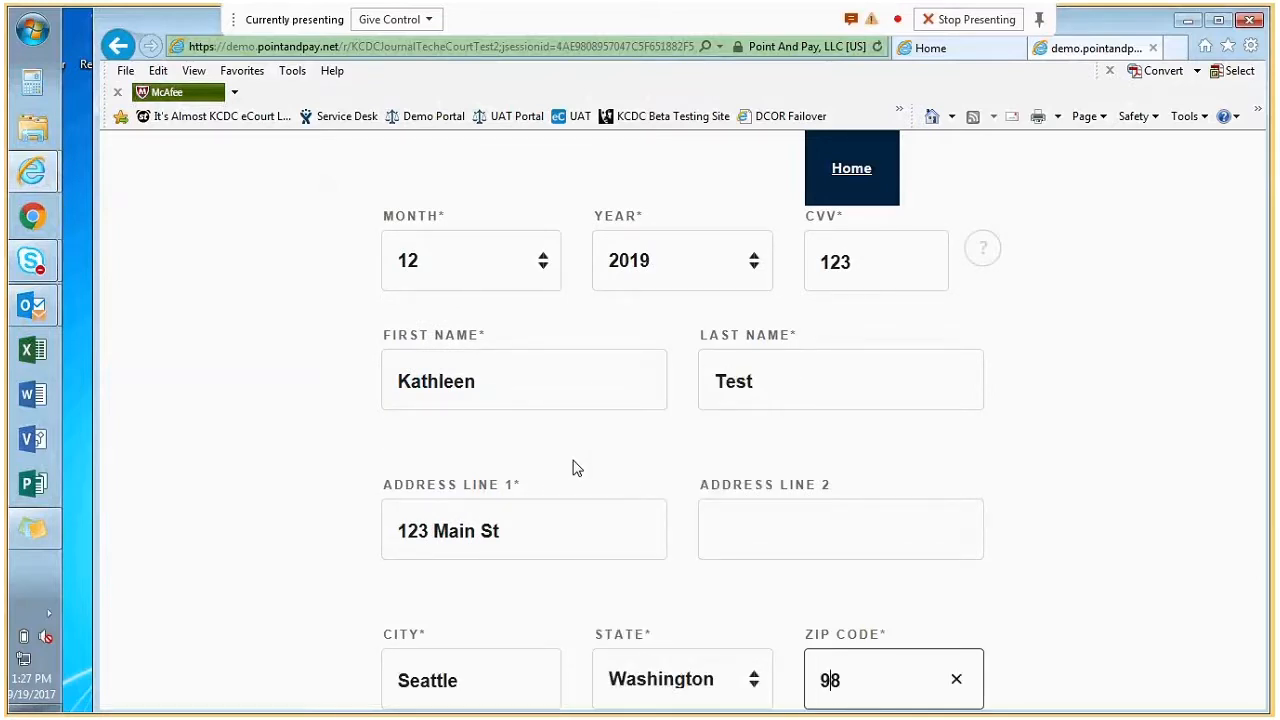
text(117)
key(Tab)
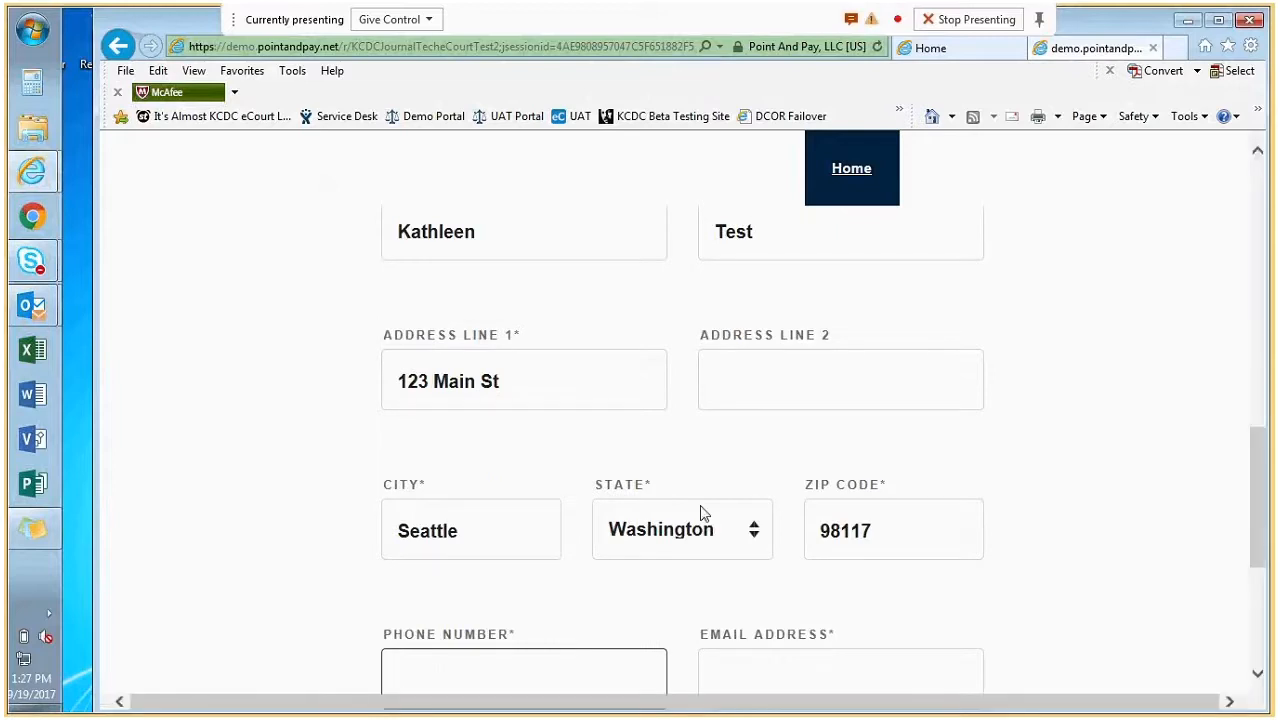
Fill in the cardholder's phone number and e-mail address.
text(2065551234)
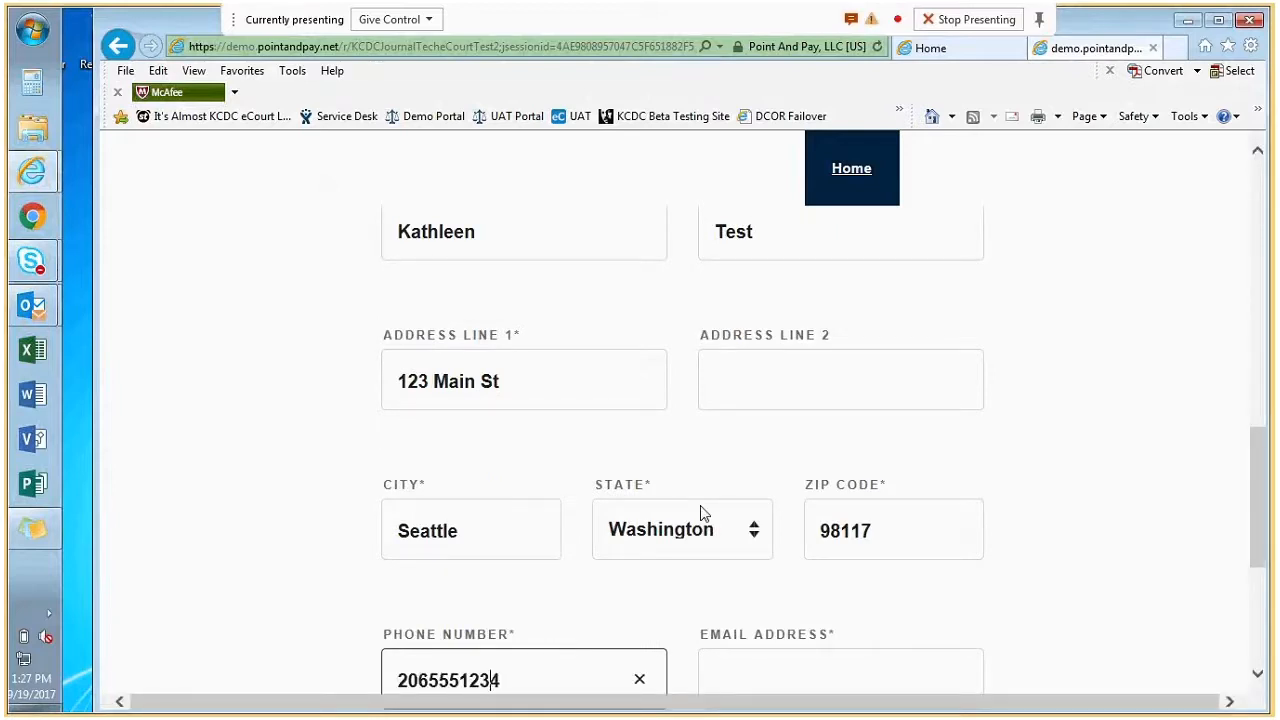
key(Tab)
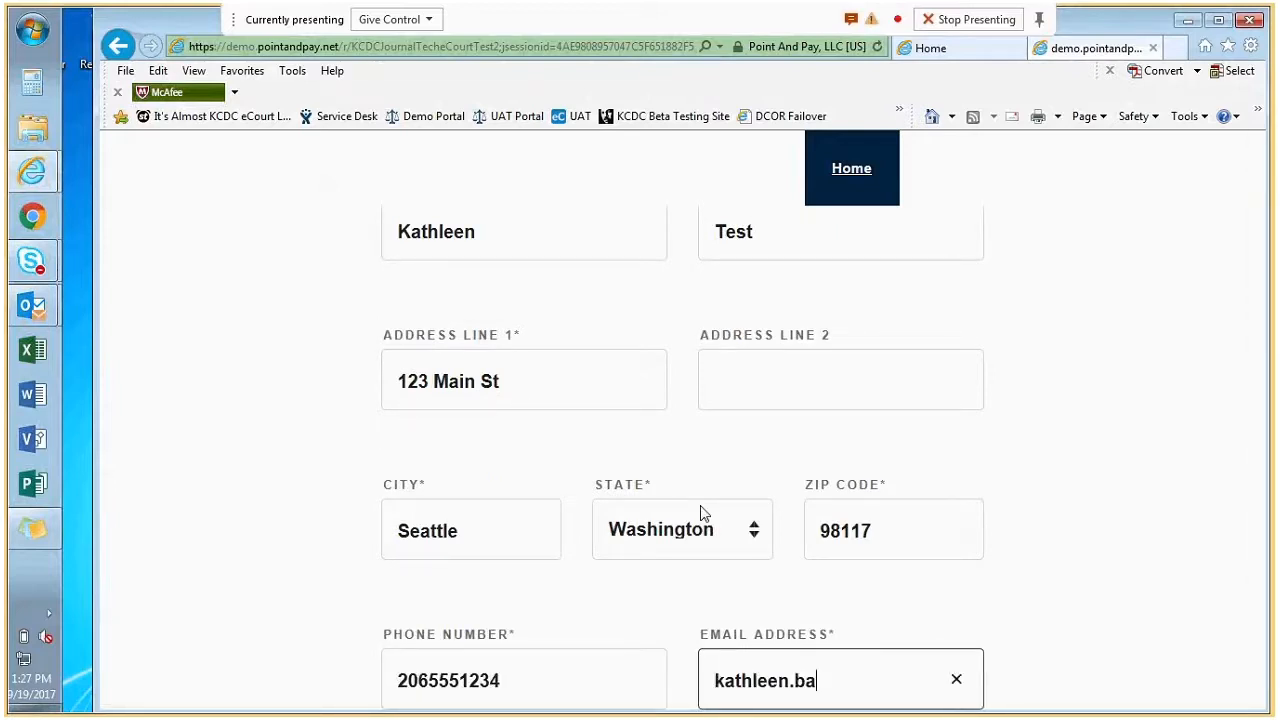
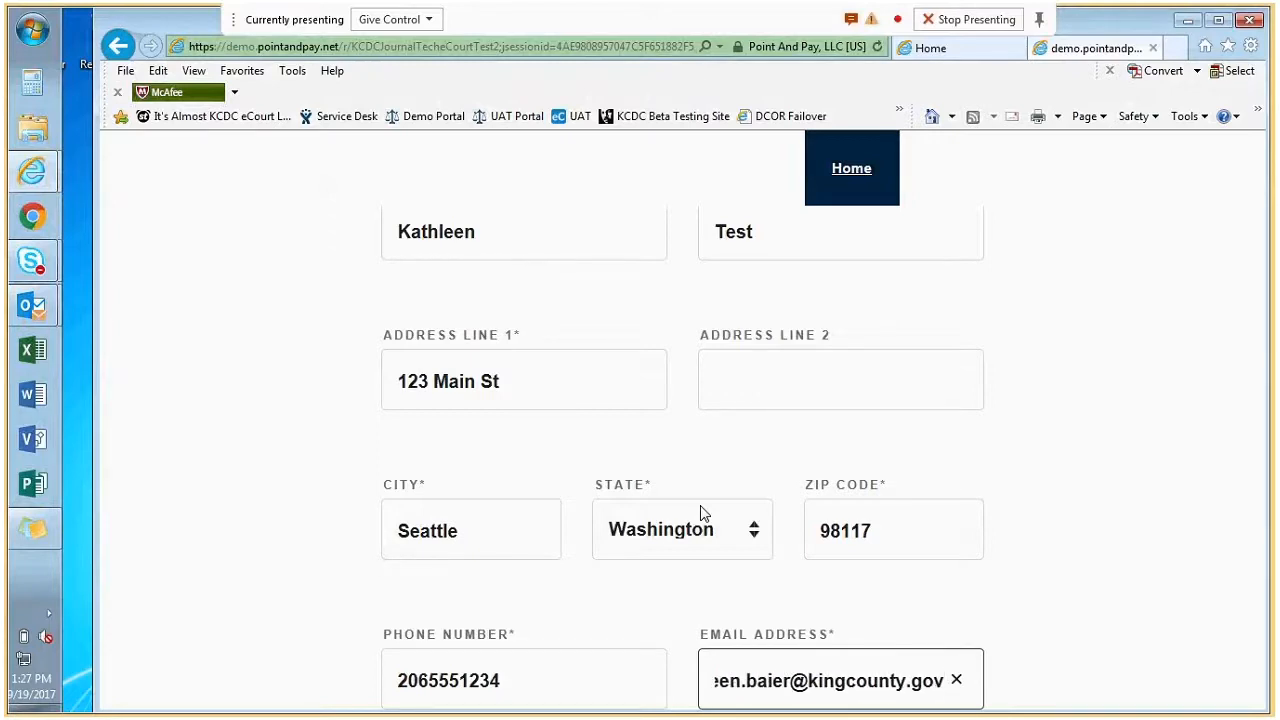
click(1124, 543)
scroll(1129, 543, down, 3)
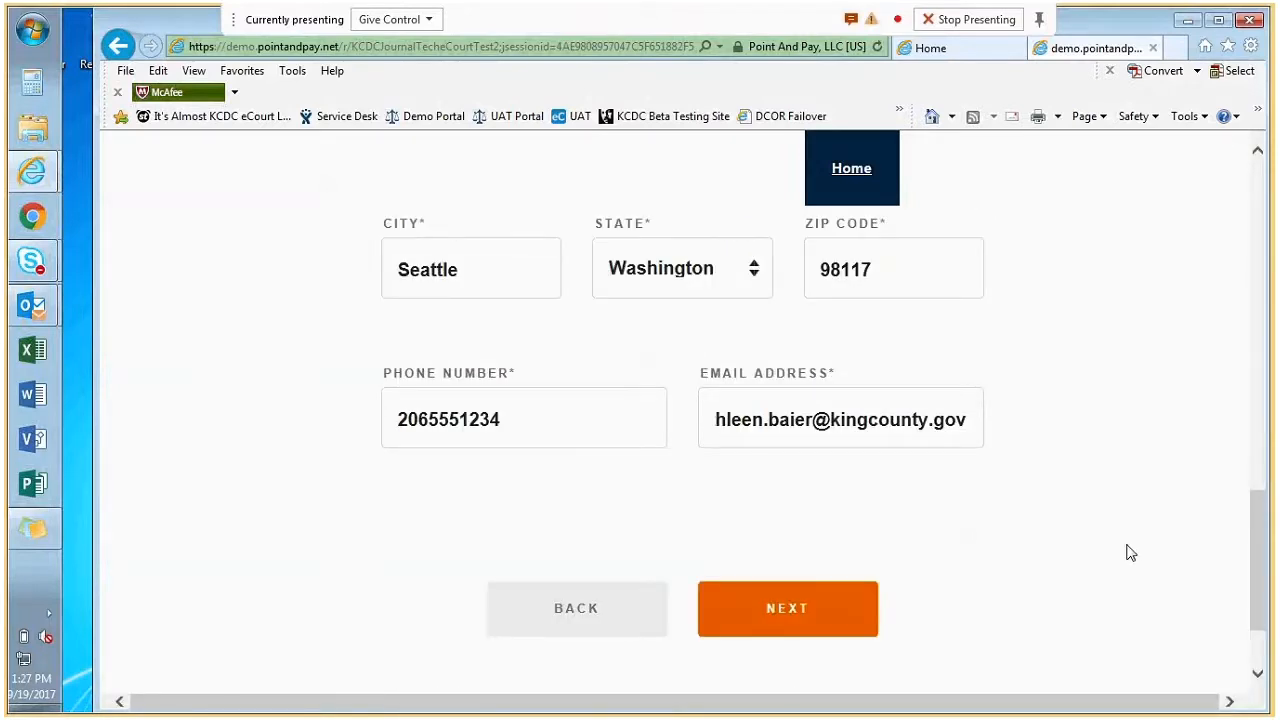
Go to the payment review, tick 'I agree to the Terms and Conditions' and submit the $84.49 charge.
click(823, 611)
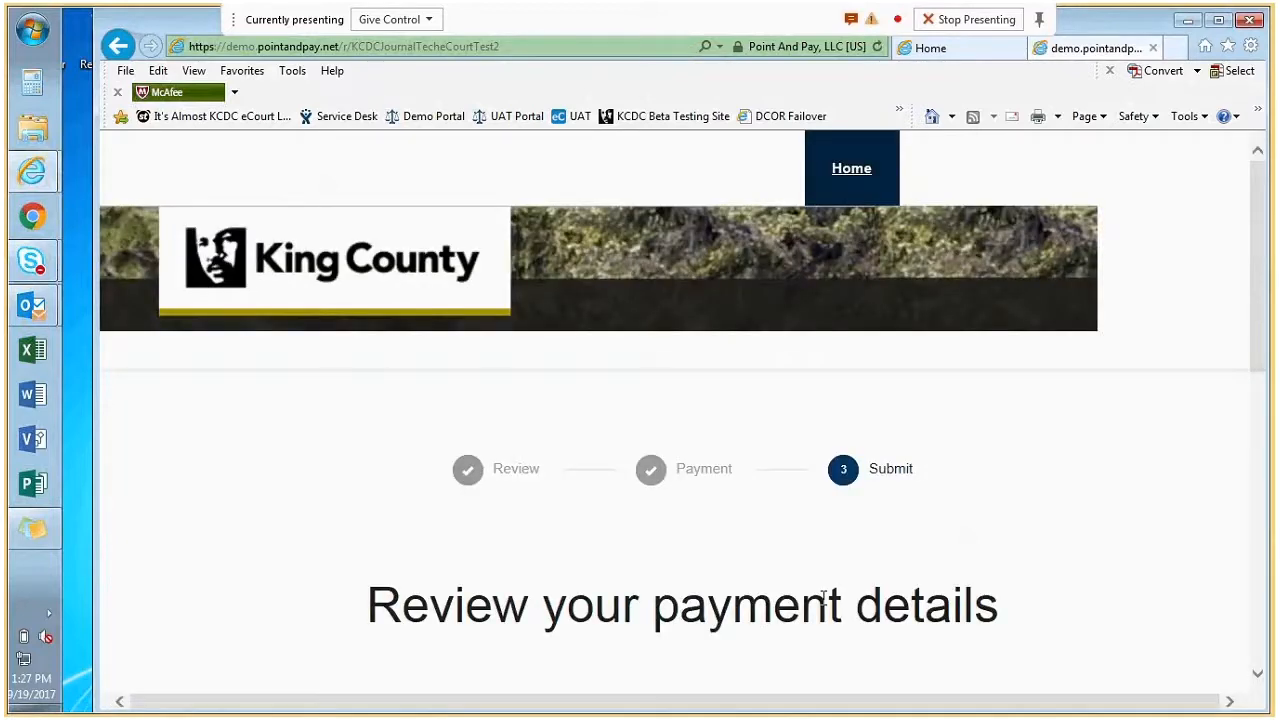
scroll(1078, 505, down, 1)
scroll(894, 523, down, 5)
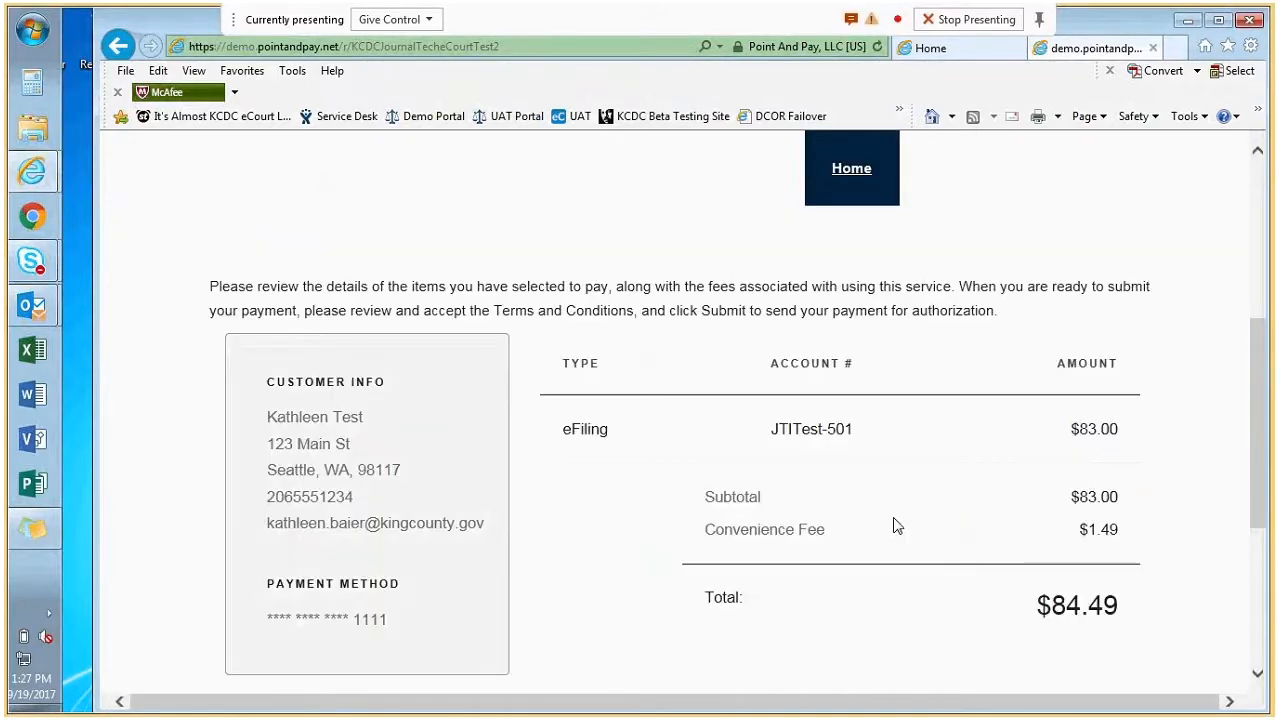
scroll(928, 464, down, 2)
scroll(872, 484, down, 1)
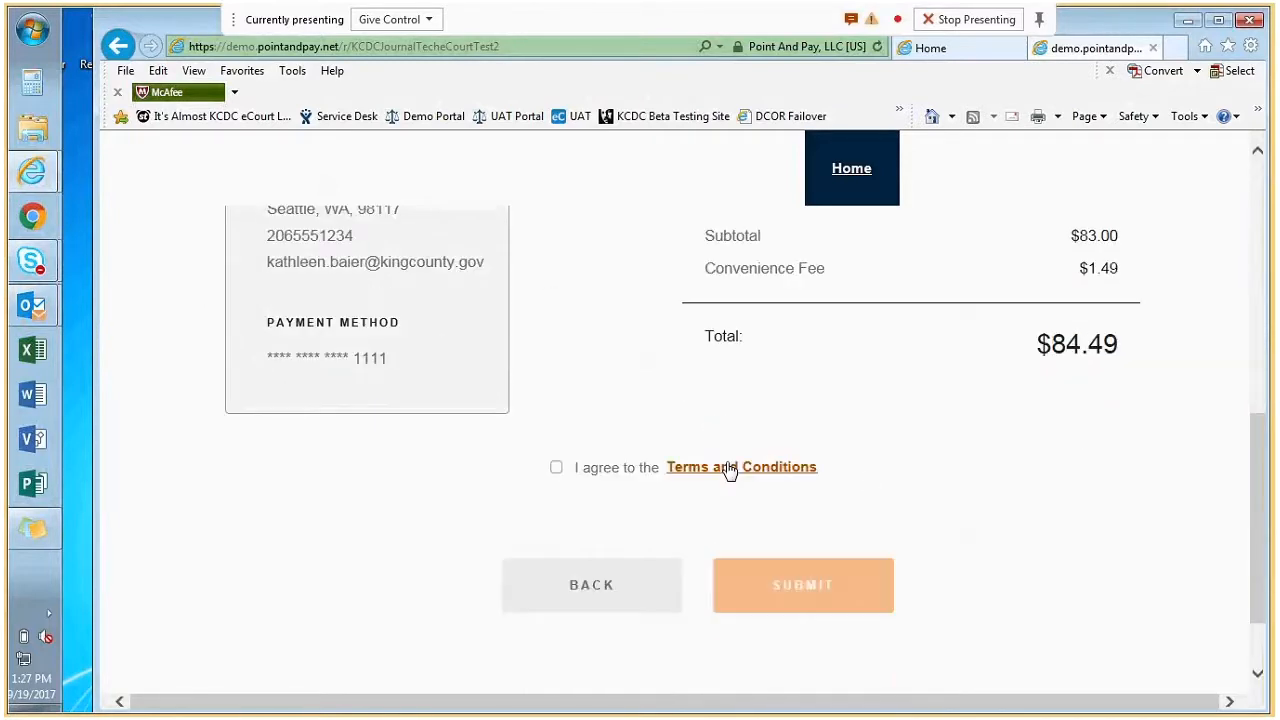
click(556, 470)
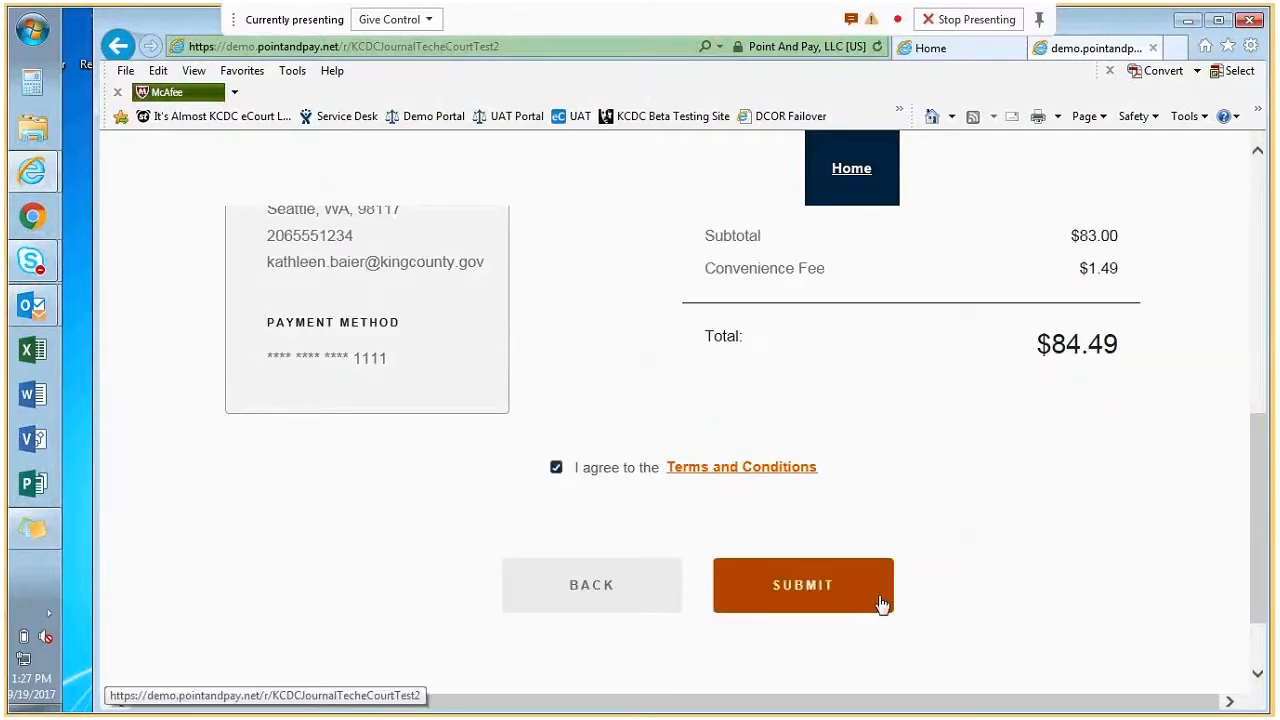
click(793, 587)
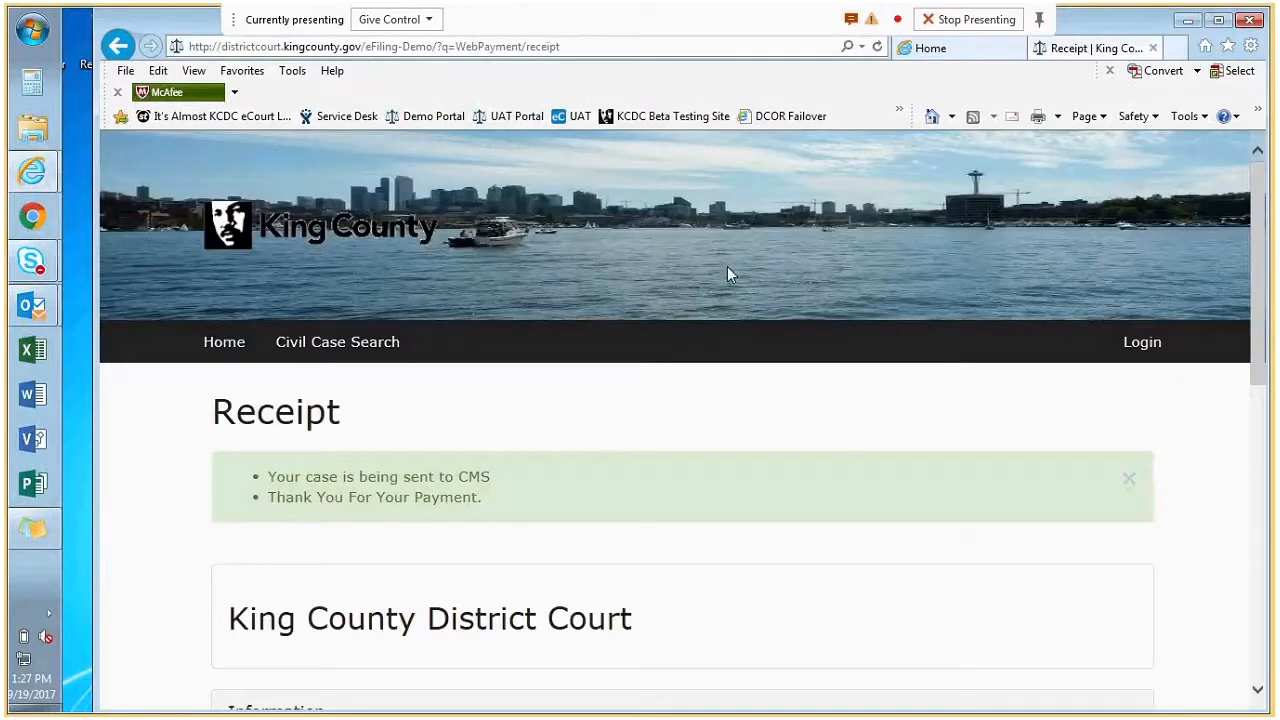
scroll(728, 270, down, 2)
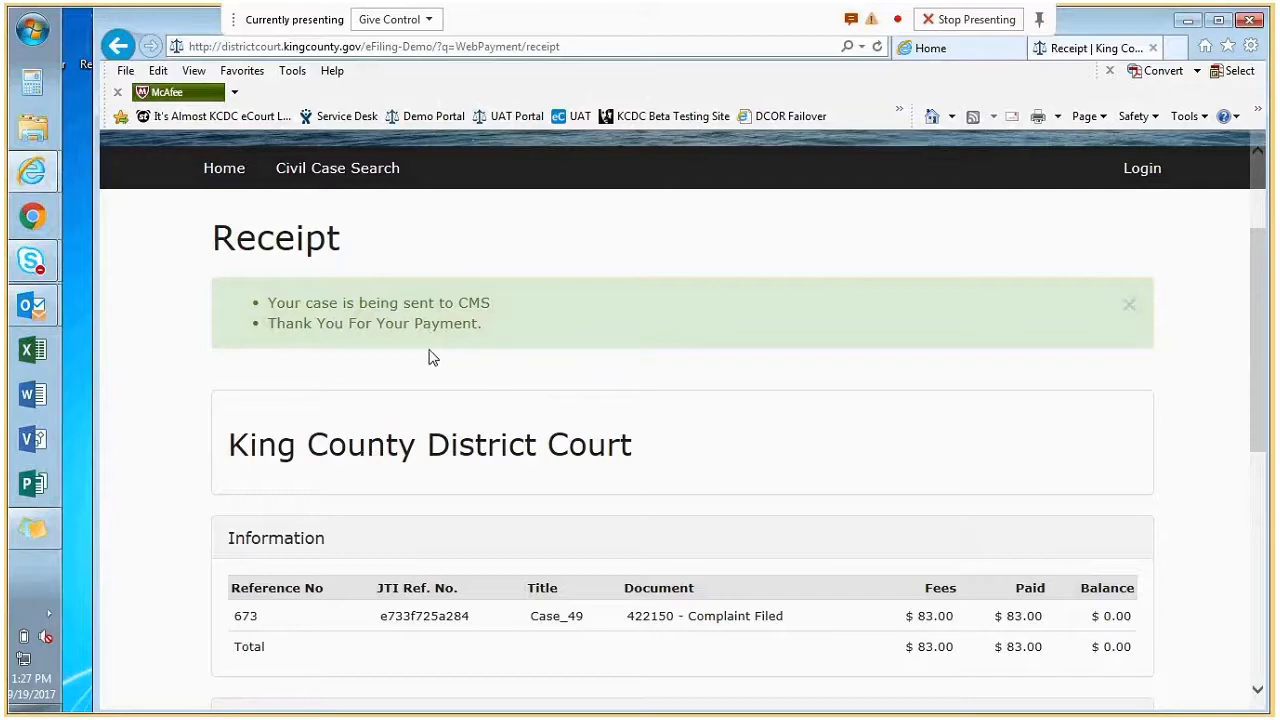
scroll(430, 357, down, 5)
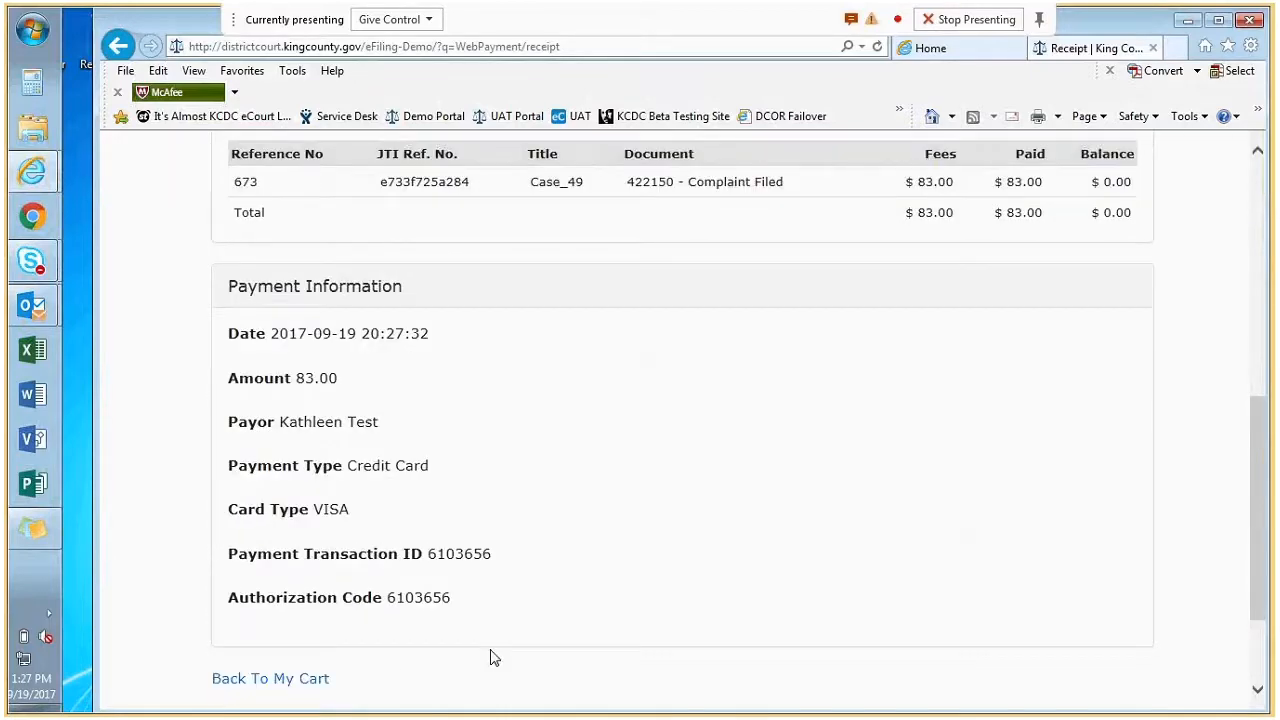
double_click(459, 604)
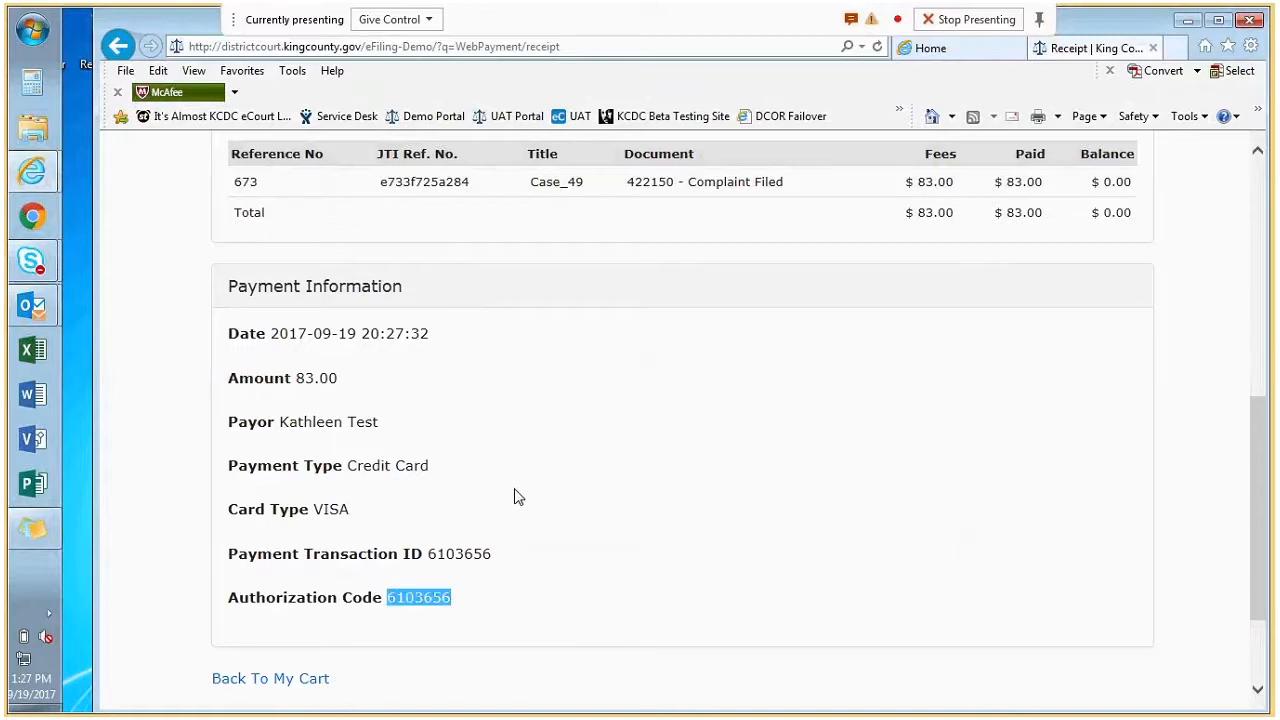
scroll(515, 497, up, 3)
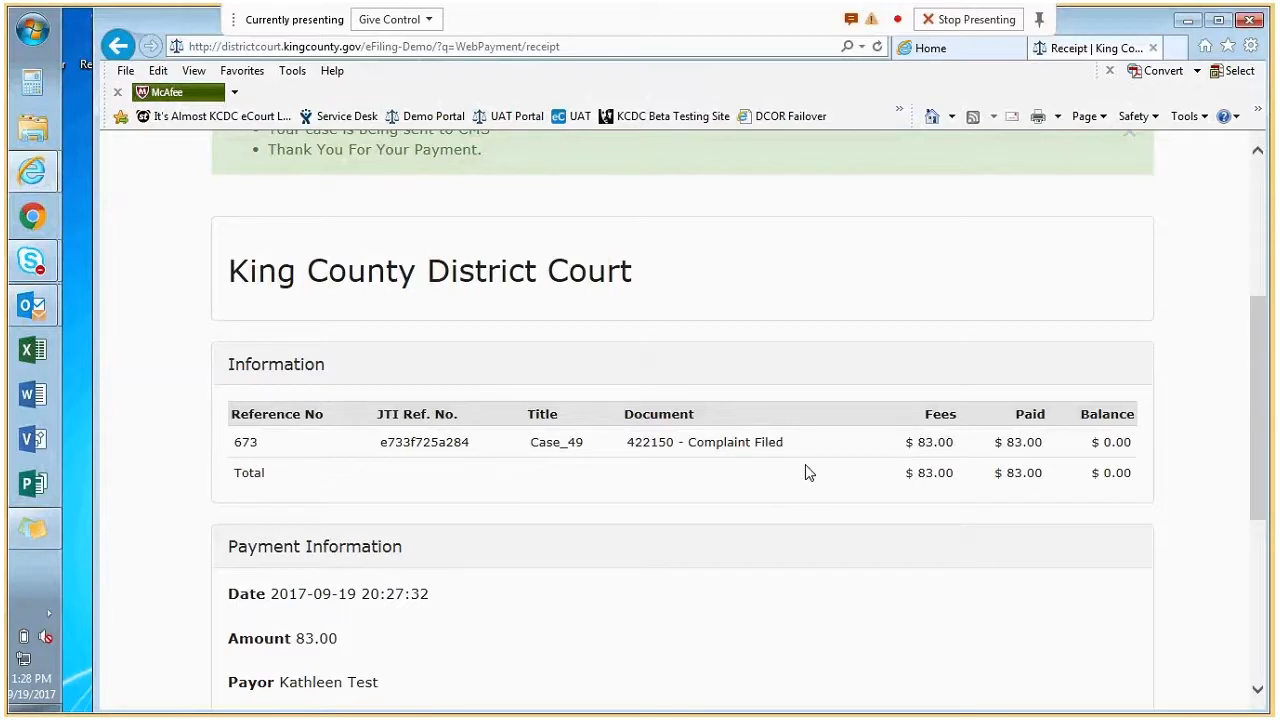